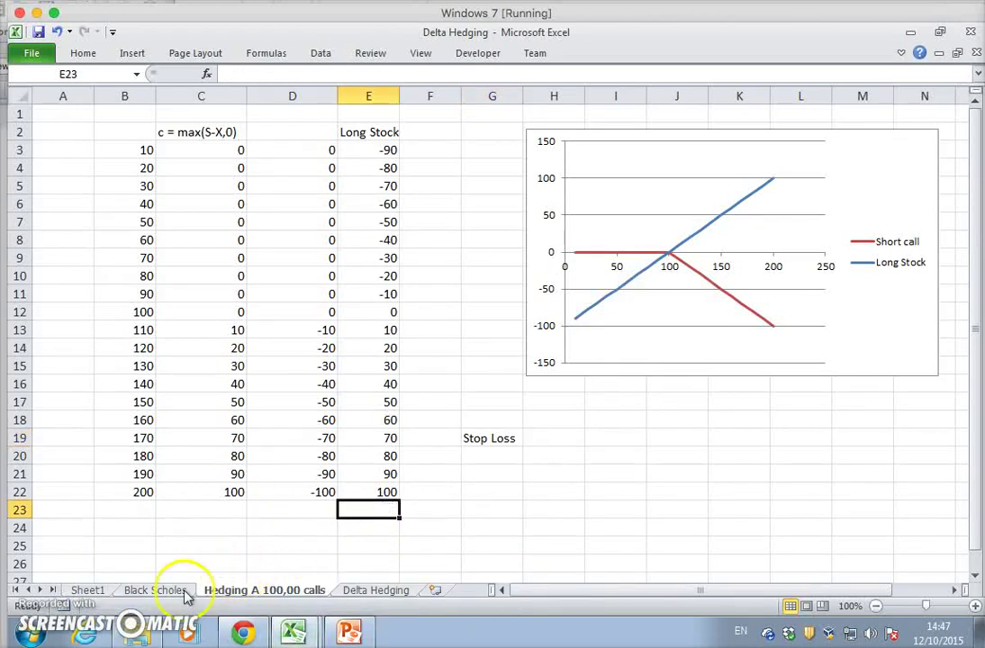
# - Delete the Long Stock series from the payoff chart on the hedging sheet
pyautogui.click(180, 593)
pyautogui.click(220, 589)
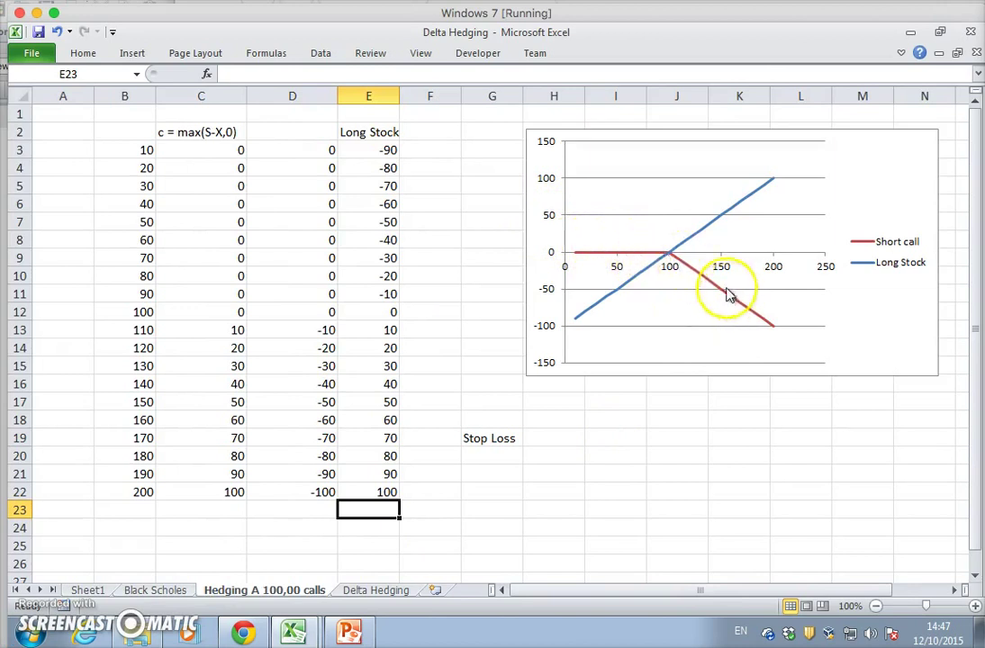
pyautogui.click(700, 231)
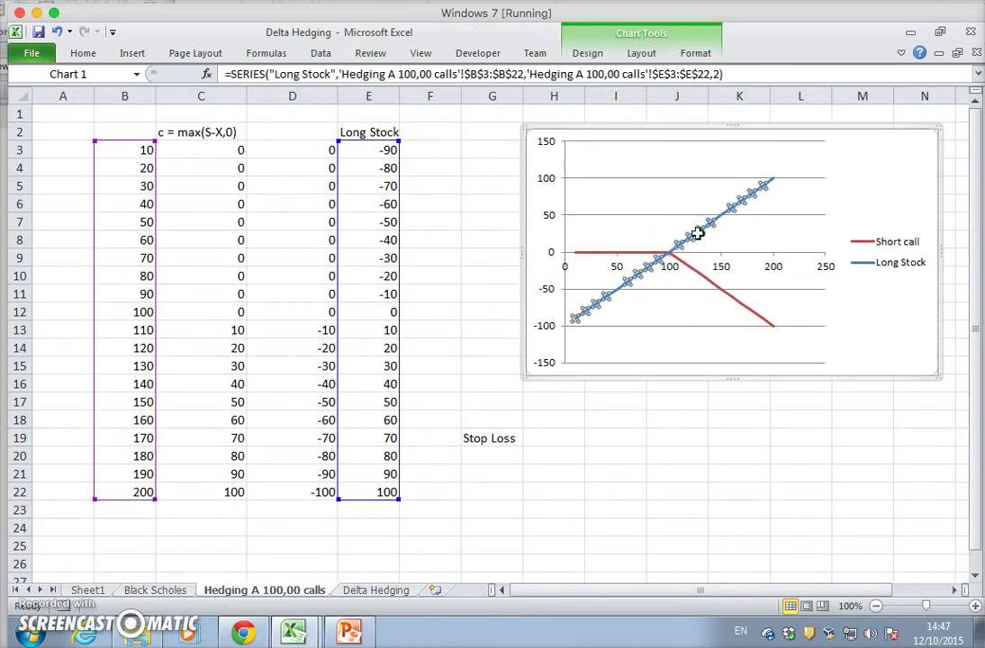
pyautogui.press('Delete')
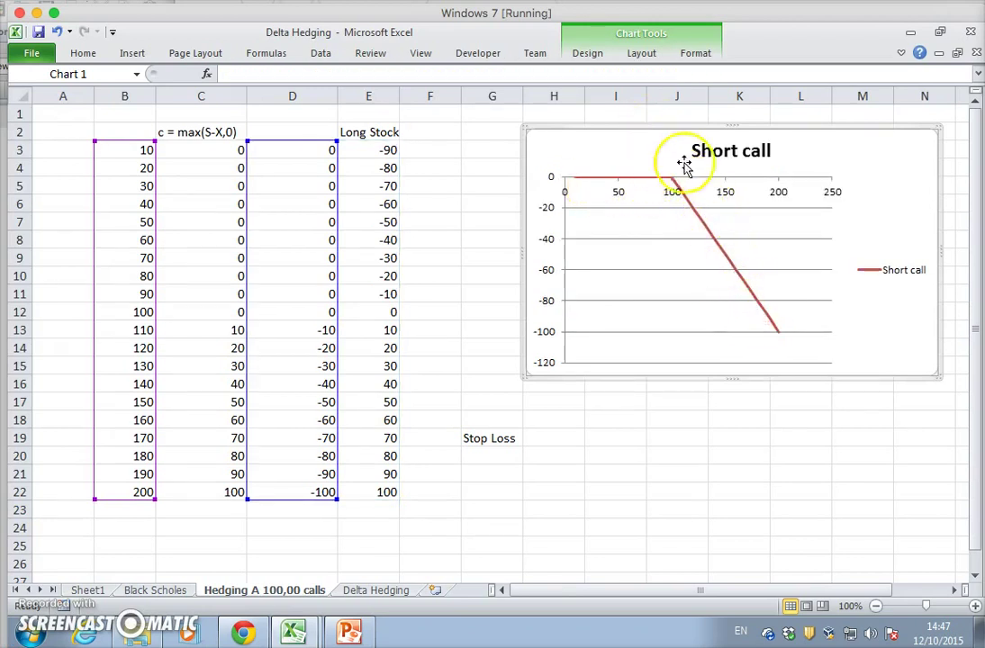
# - Add a 'Long call' chart series with X values B3:B22 and Y values C3:C22
pyautogui.rightClick(759, 249)
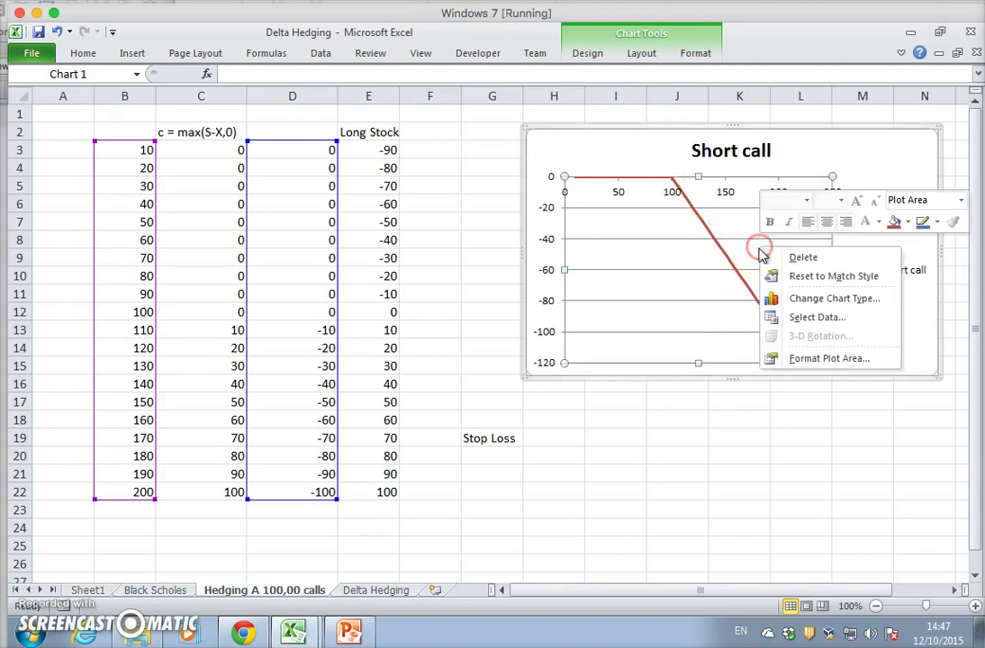
pyautogui.click(814, 321)
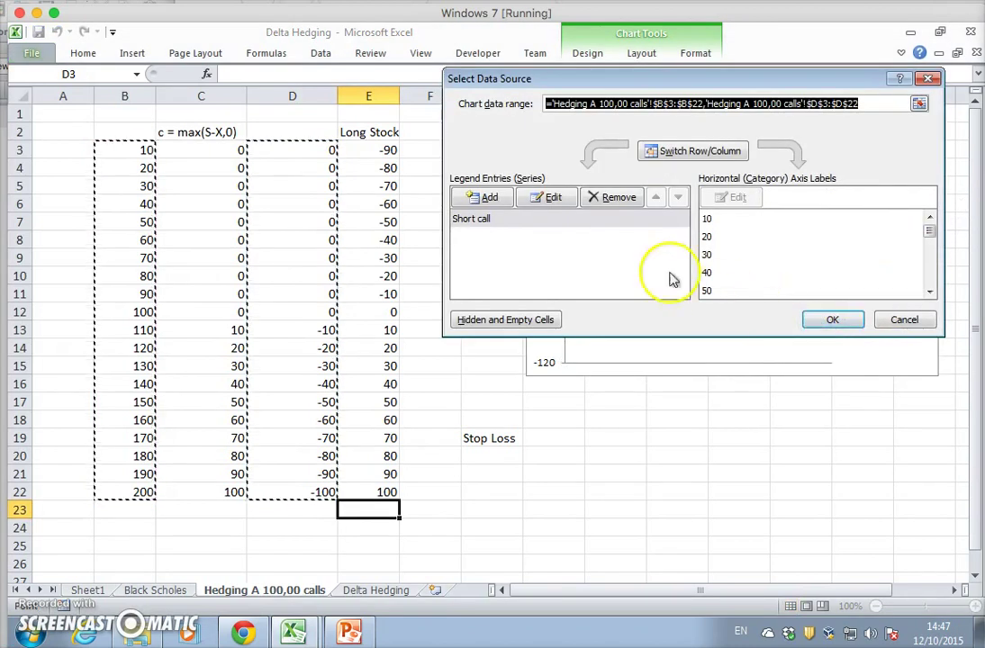
pyautogui.click(491, 198)
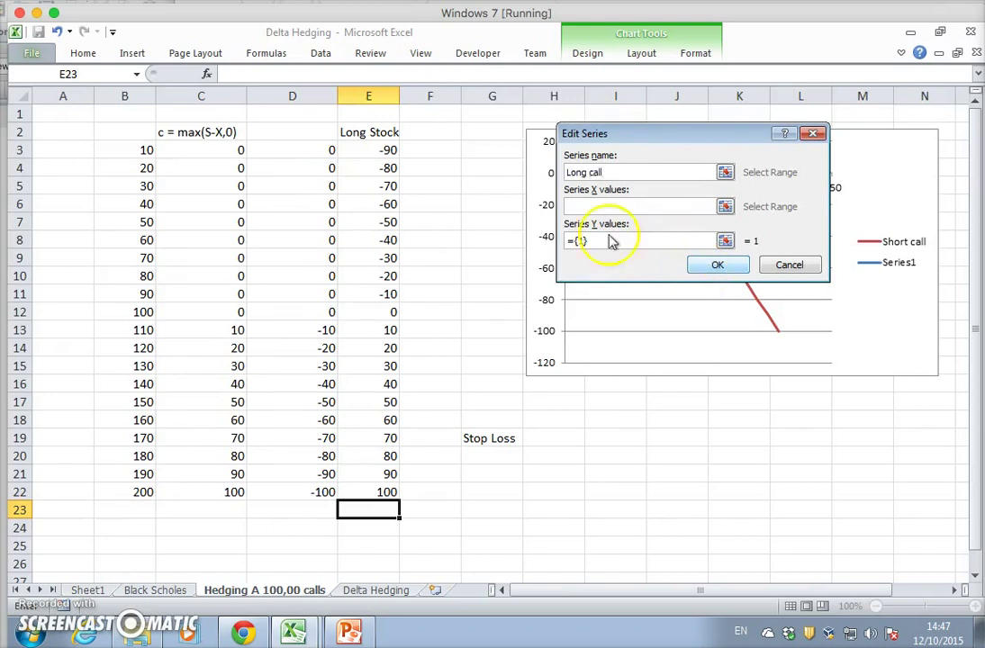
pyautogui.click(572, 206)
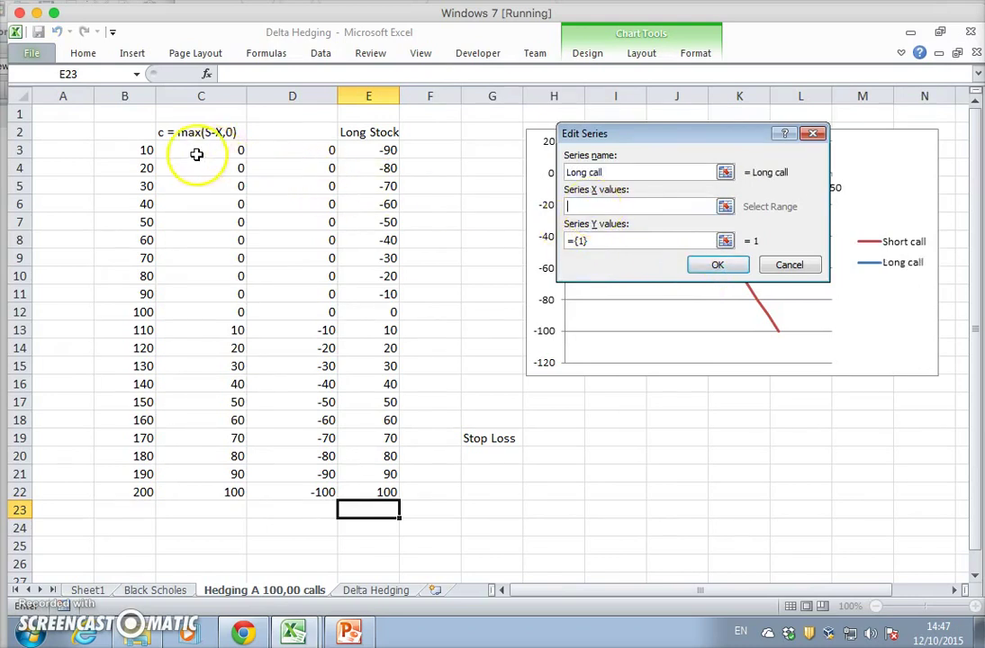
pyautogui.moveTo(141, 151); pyautogui.dragTo(128, 497)
pyautogui.click(596, 241)
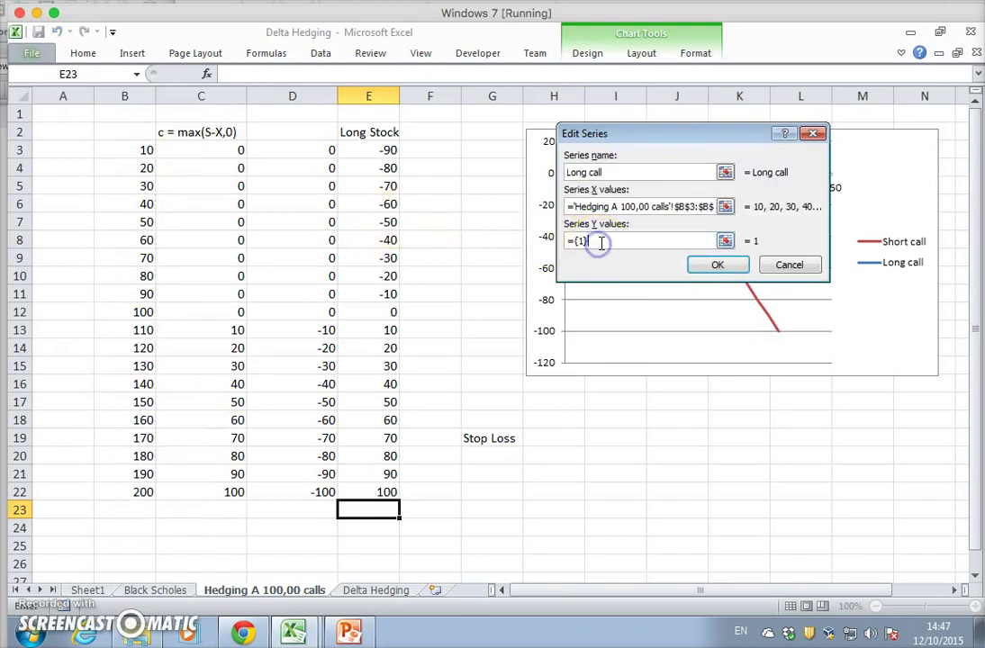
pyautogui.click(208, 144)
pyautogui.moveTo(208, 144); pyautogui.dragTo(214, 490)
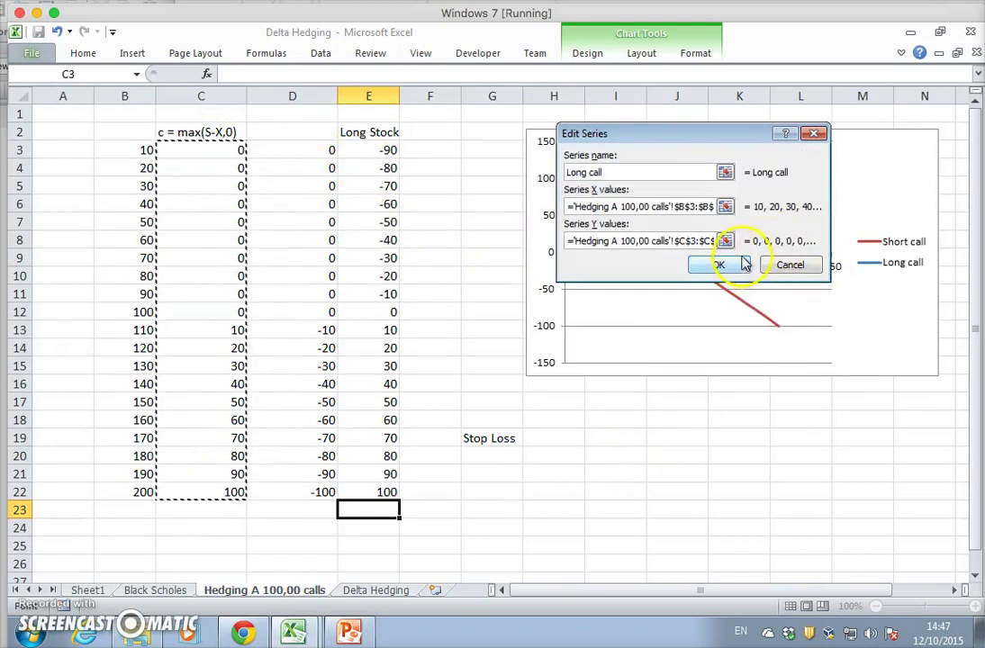
pyautogui.click(689, 263)
pyautogui.click(831, 320)
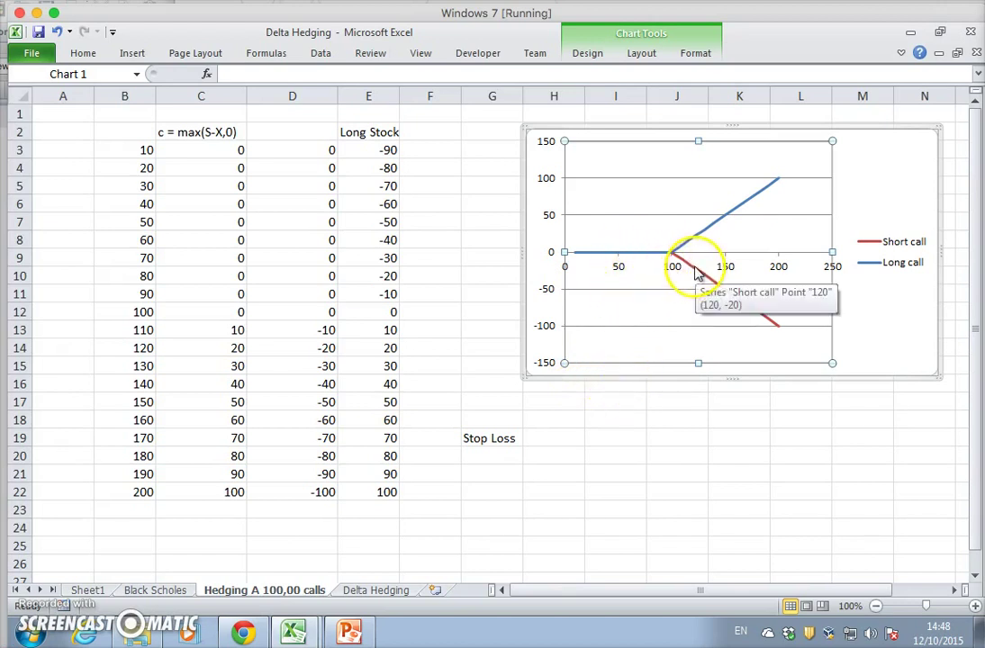
pyautogui.moveTo(706, 288)
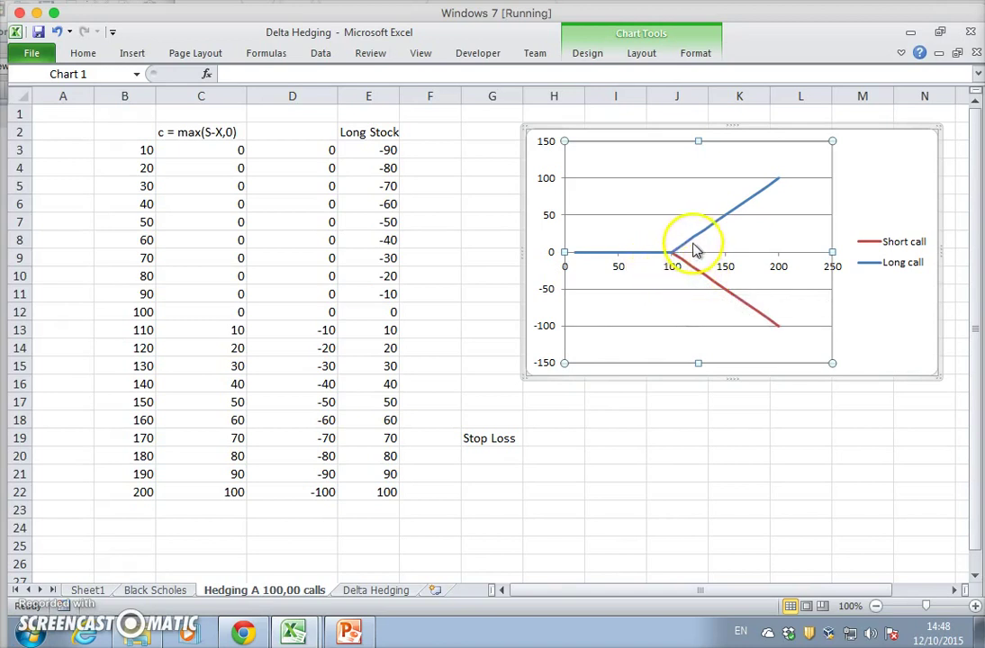
pyautogui.moveTo(646, 259)
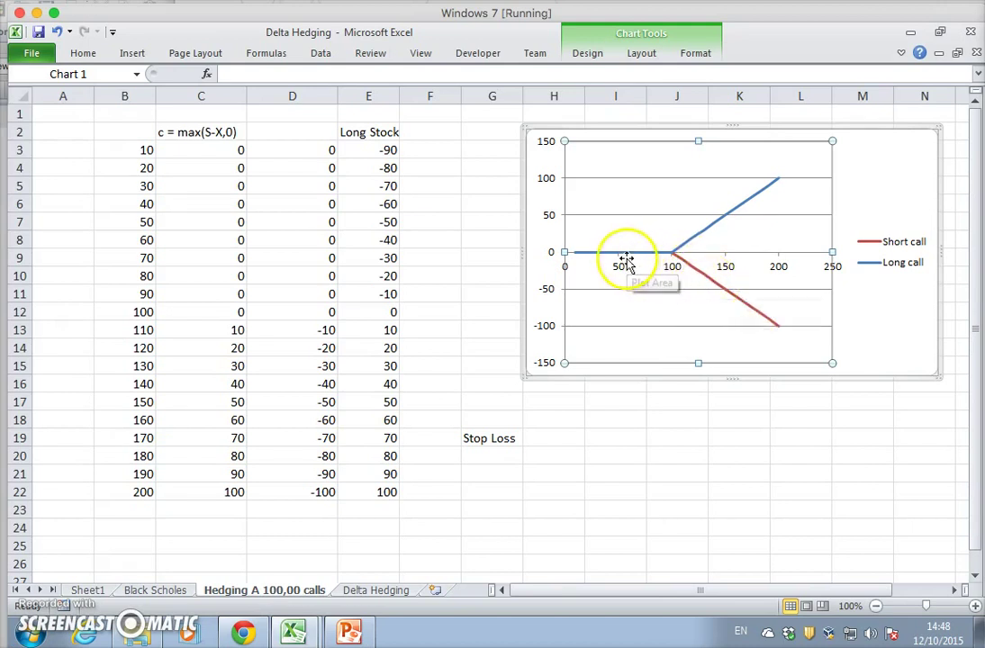
pyautogui.moveTo(709, 236)
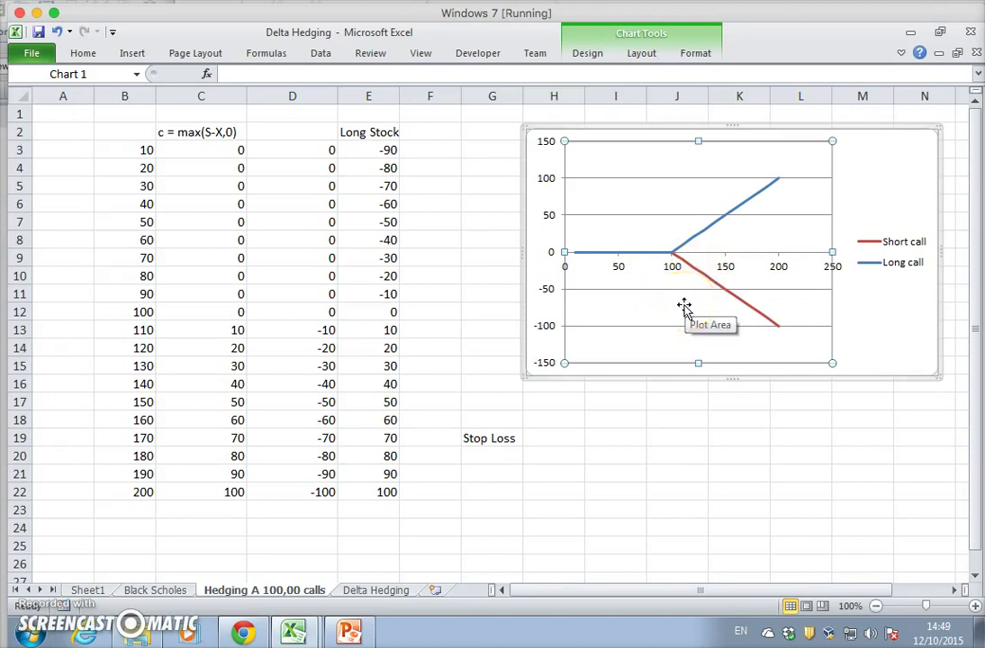
pyautogui.click(675, 324)
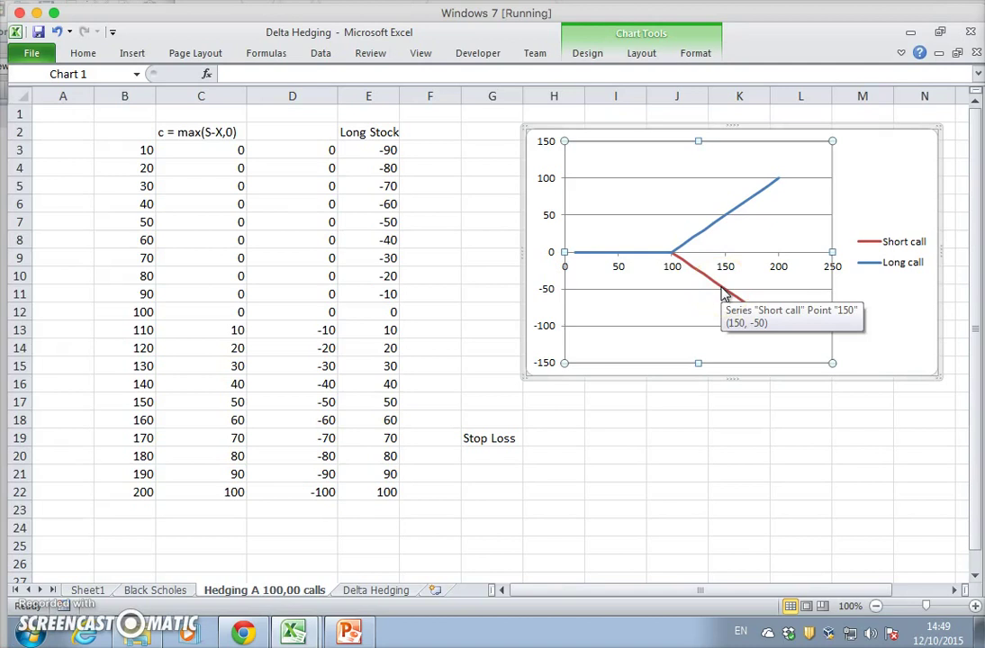
# - Undo the Long call series so the chart shows the Long Stock series again
pyautogui.click(632, 250)
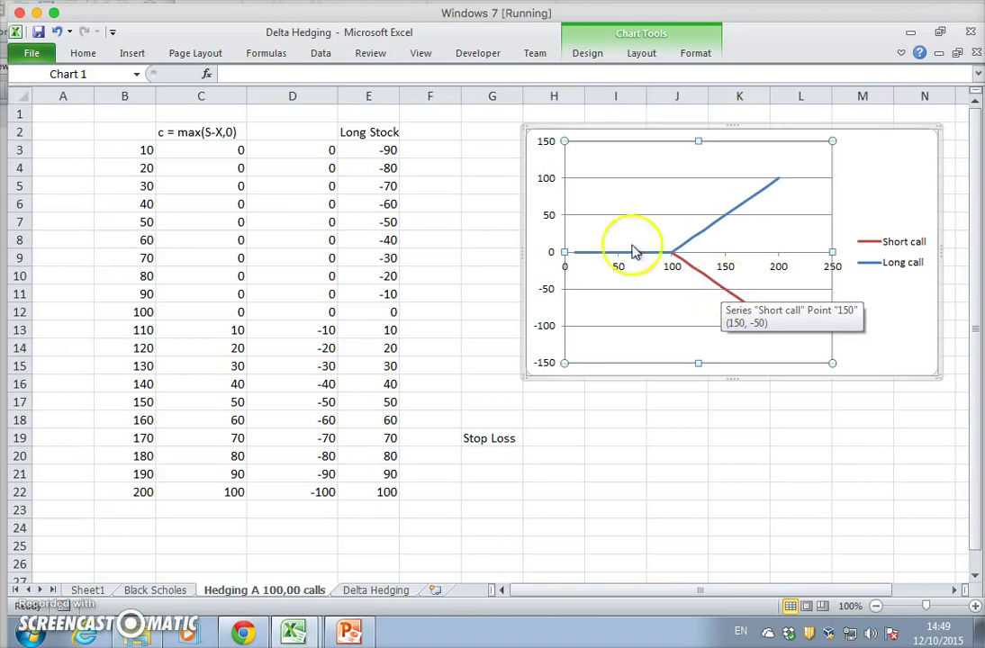
pyautogui.click(56, 33)
pyautogui.click(56, 32)
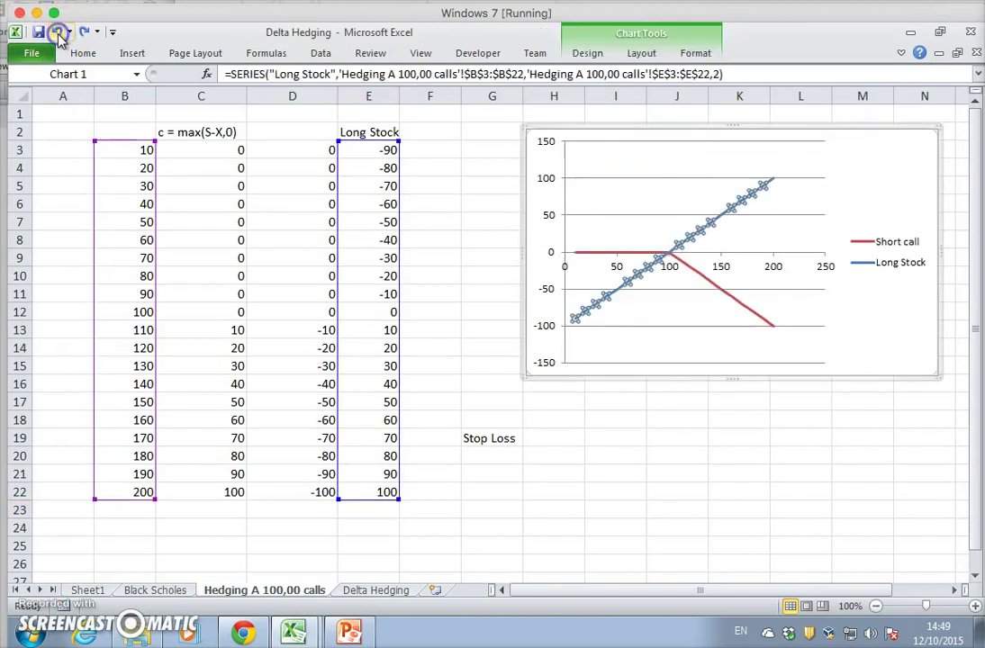
pyautogui.click(621, 422)
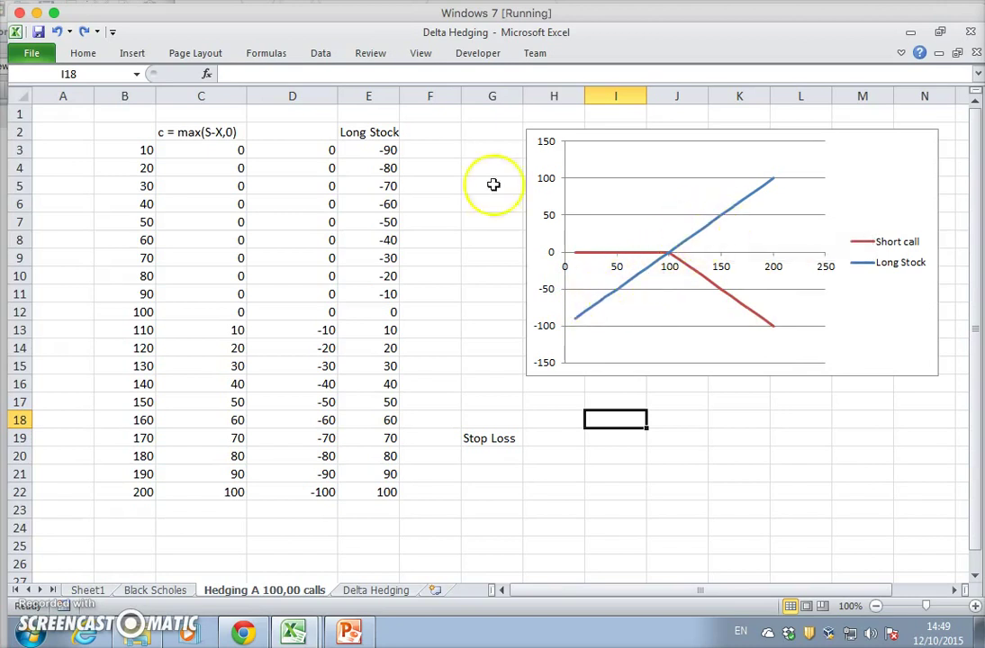
# - Inspect the Long Stock formulas in column E, down through cells E7 and E9
pyautogui.click(387, 149)
pyautogui.click(387, 167)
pyautogui.click(387, 185)
pyautogui.click(387, 203)
pyautogui.click(387, 222)
pyautogui.click(387, 258)
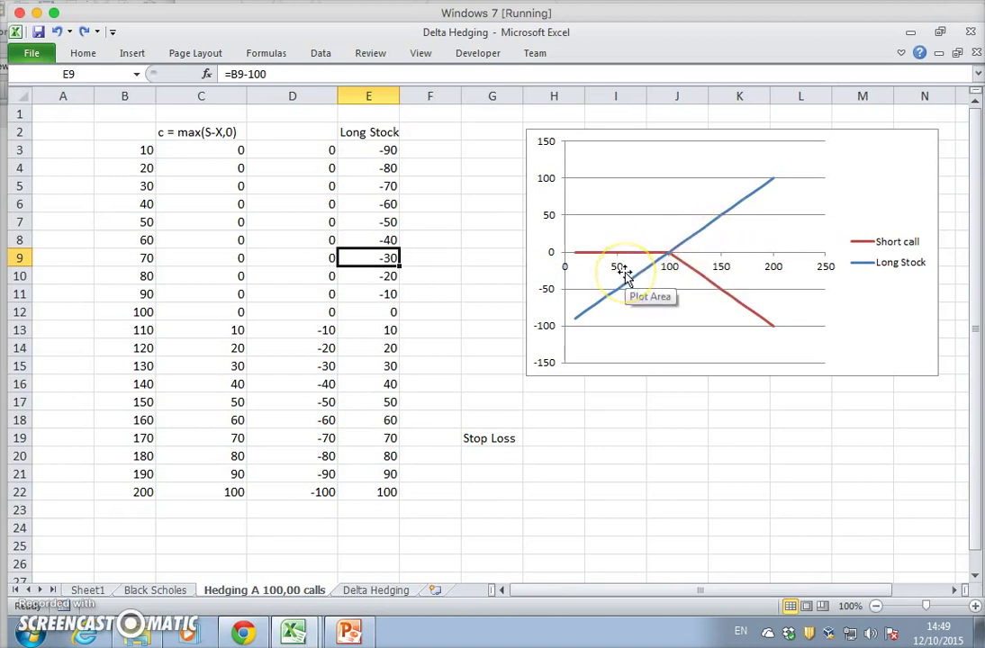
# - Finish the 'Stop Loss' label in G19 and select cell G21 for the next label
pyautogui.click(611, 277)
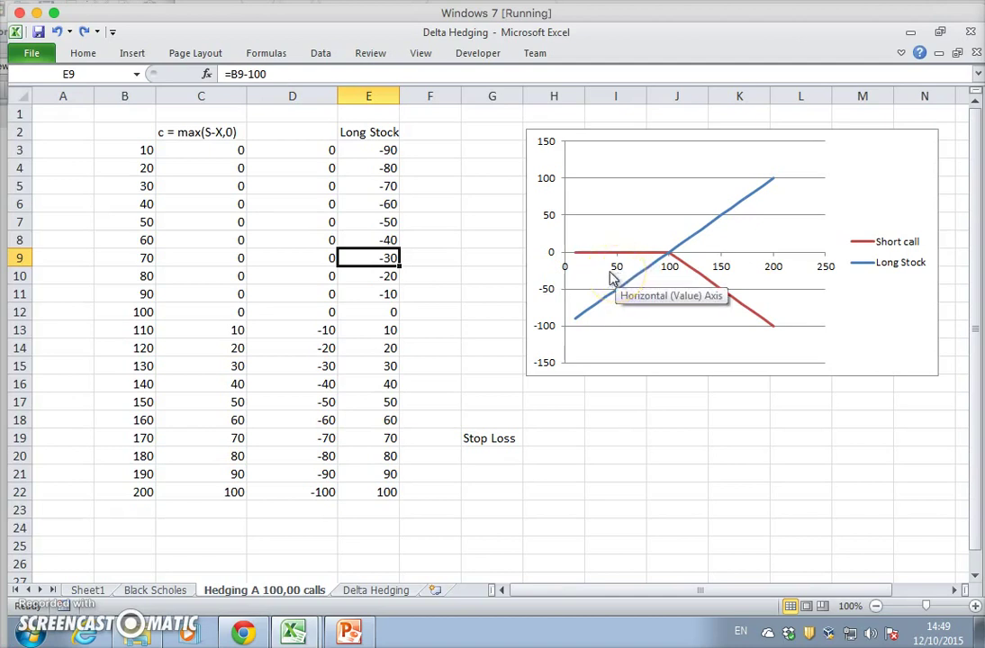
pyautogui.click(610, 277)
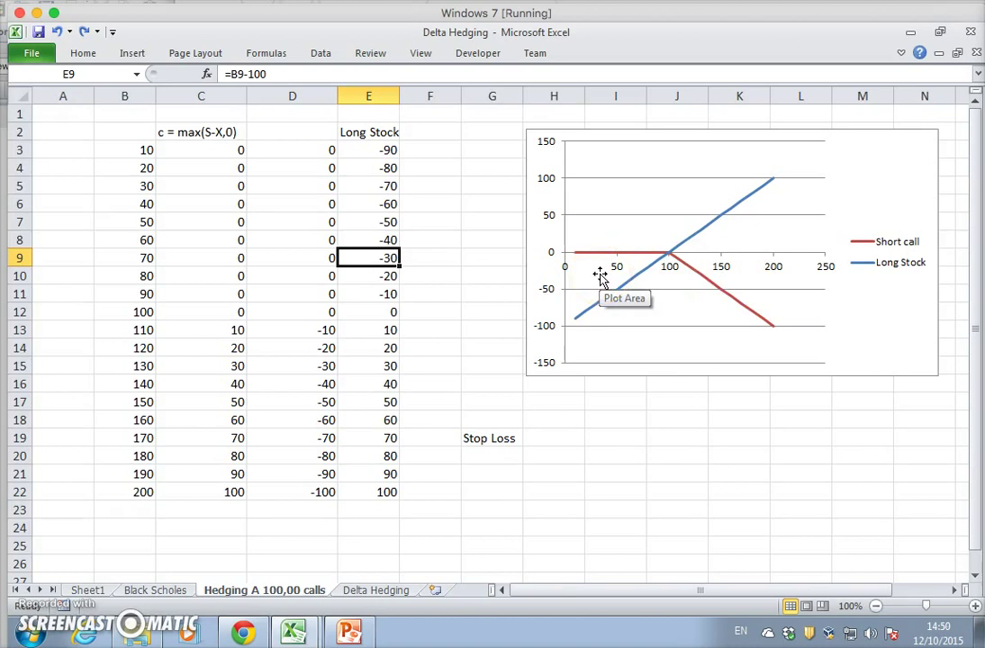
pyautogui.click(600, 275)
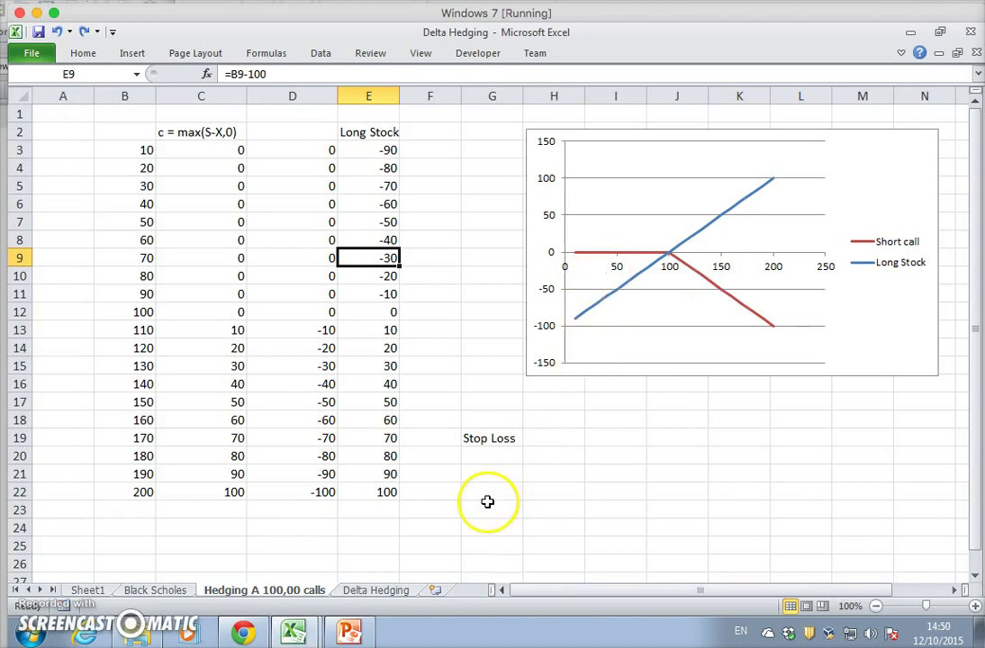
pyautogui.click(471, 469)
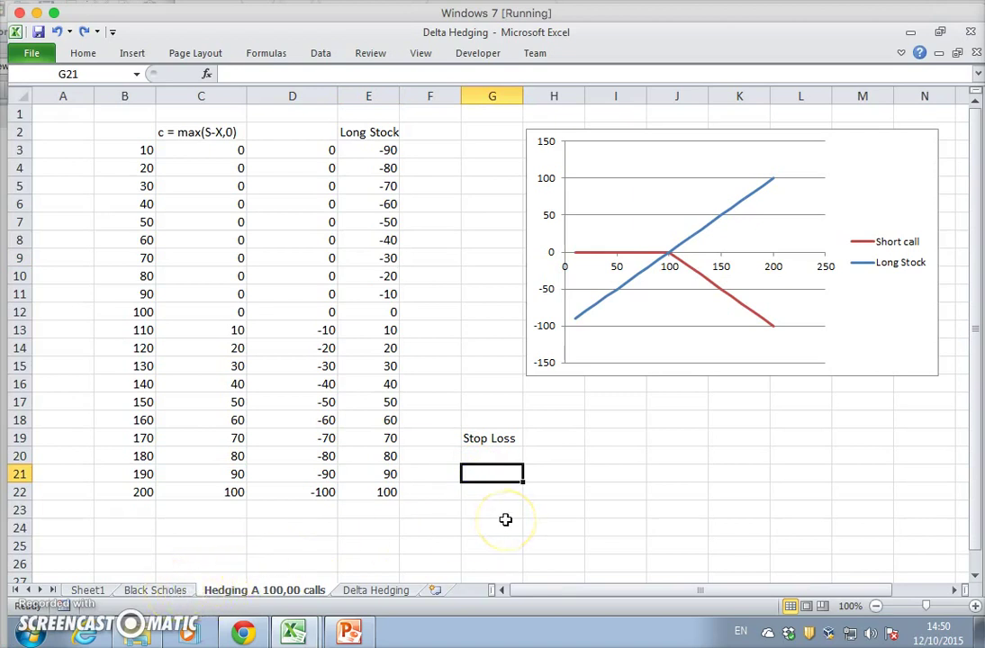
# - Enter 'Dynamic Stop Loss' in cell G21
pyautogui.write('Dynamic Stop Loss')
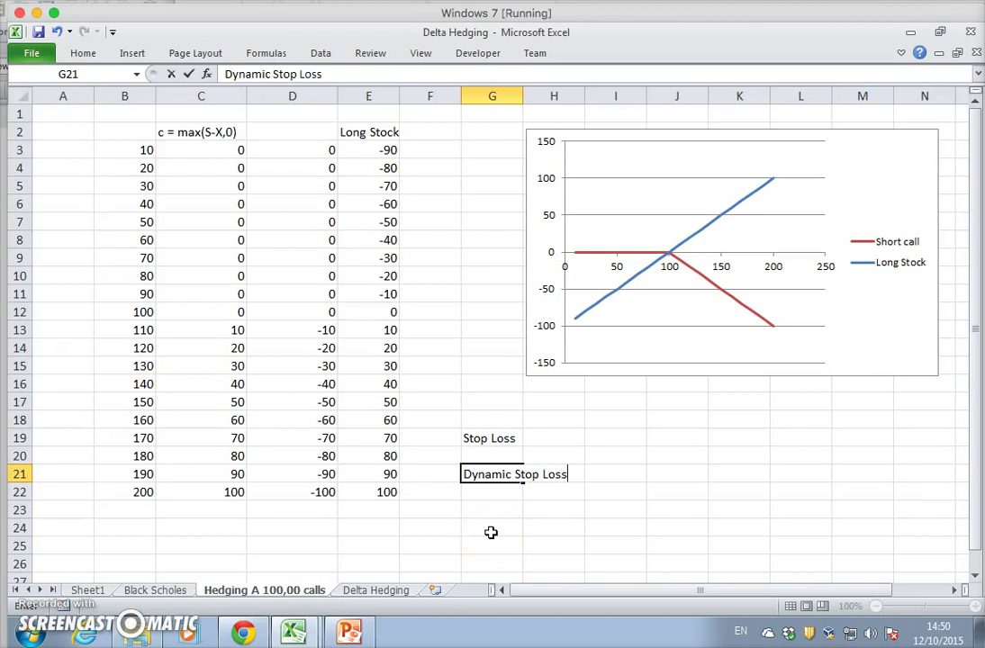
pyautogui.press('Return')
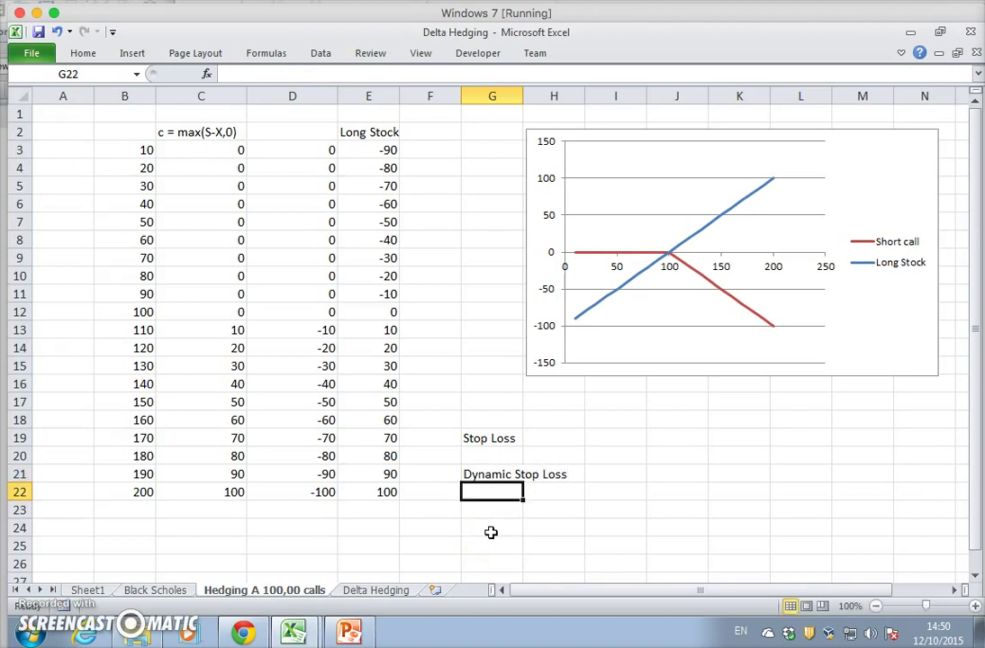
# - Page through the PowerPoint slides from the Example slide to slide 5 on naked and covered positions
pyautogui.click(350, 633)
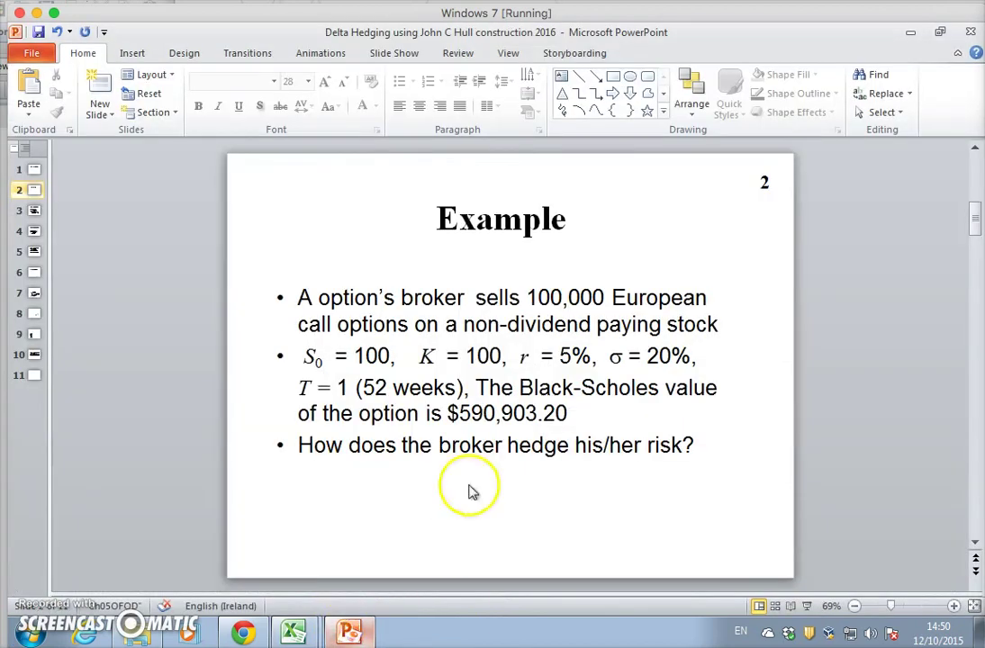
pyautogui.click(567, 486)
pyautogui.click(666, 542)
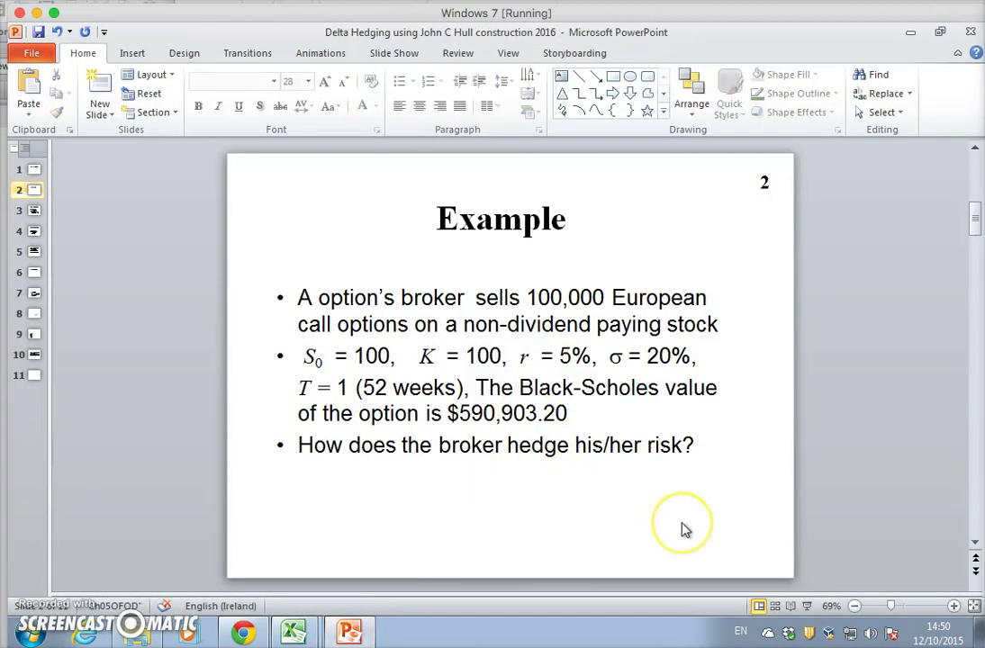
pyautogui.scroll(-3, 684, 530)
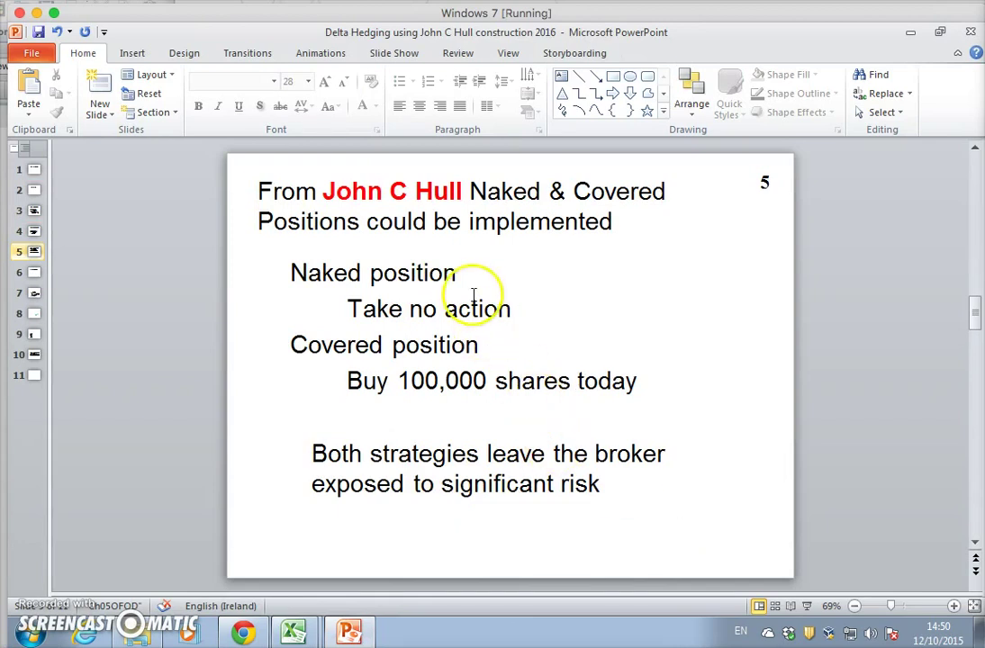
pyautogui.scroll(1, 379, 488)
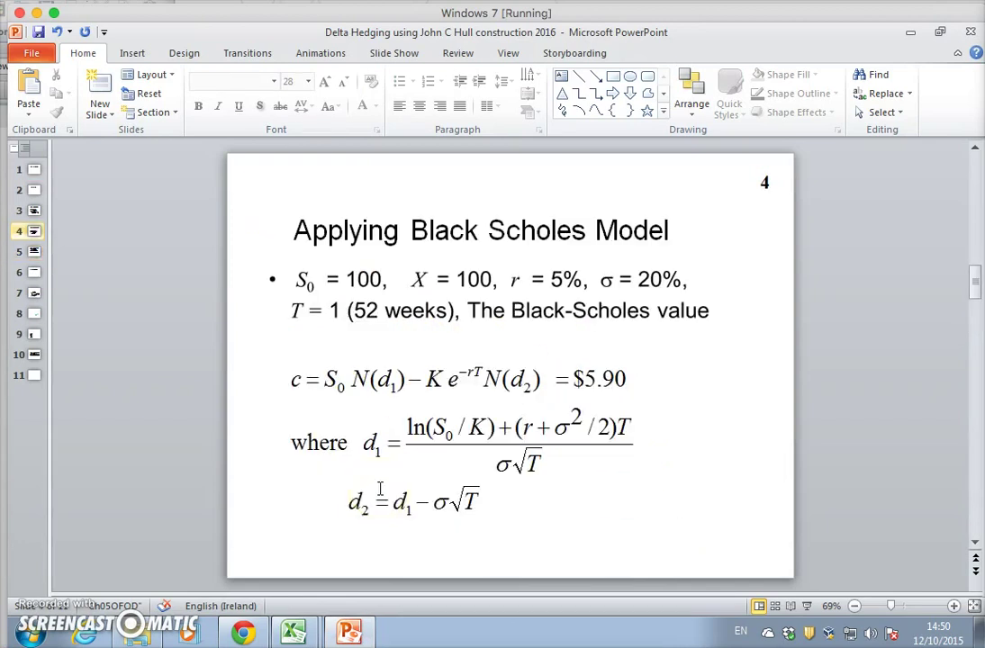
pyautogui.scroll(-1, 380, 488)
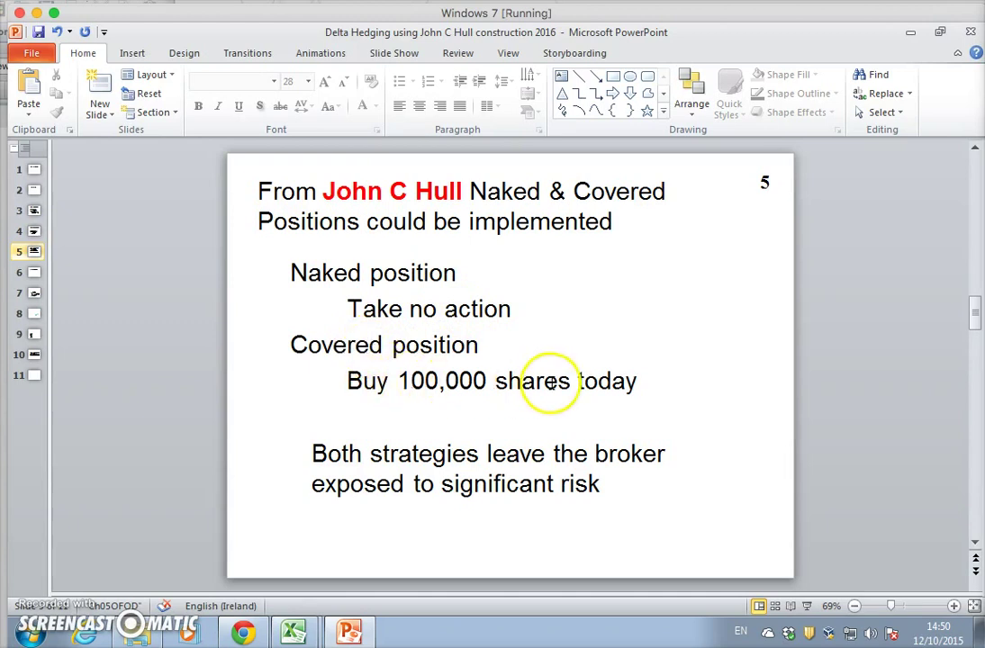
pyautogui.click(293, 633)
# - Glance at the Delta Hedging workbook, then bring back the naked and covered positions slide
pyautogui.click(232, 569)
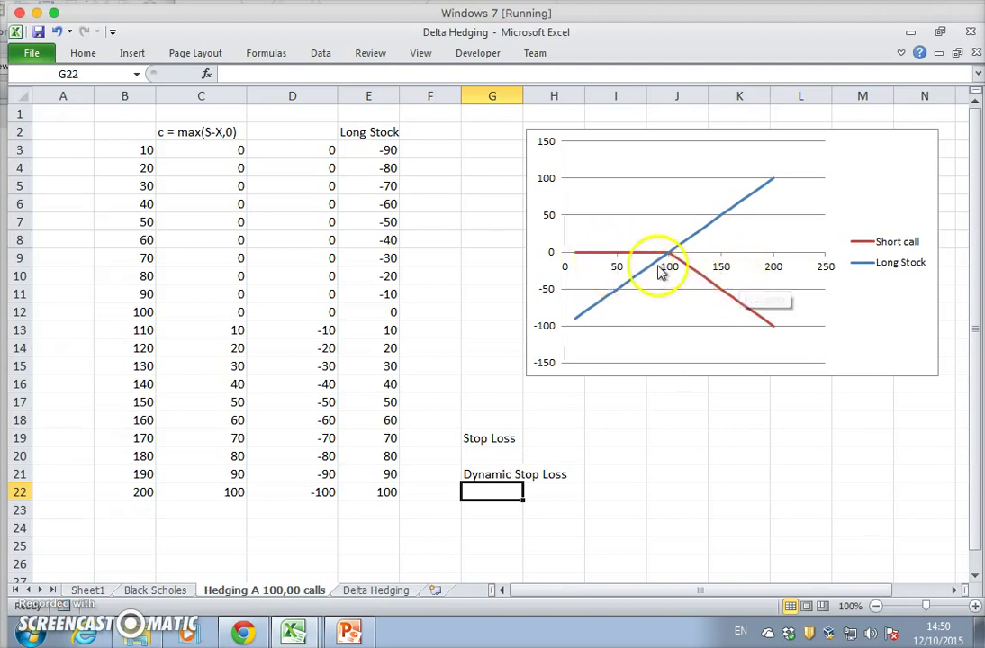
pyautogui.click(351, 633)
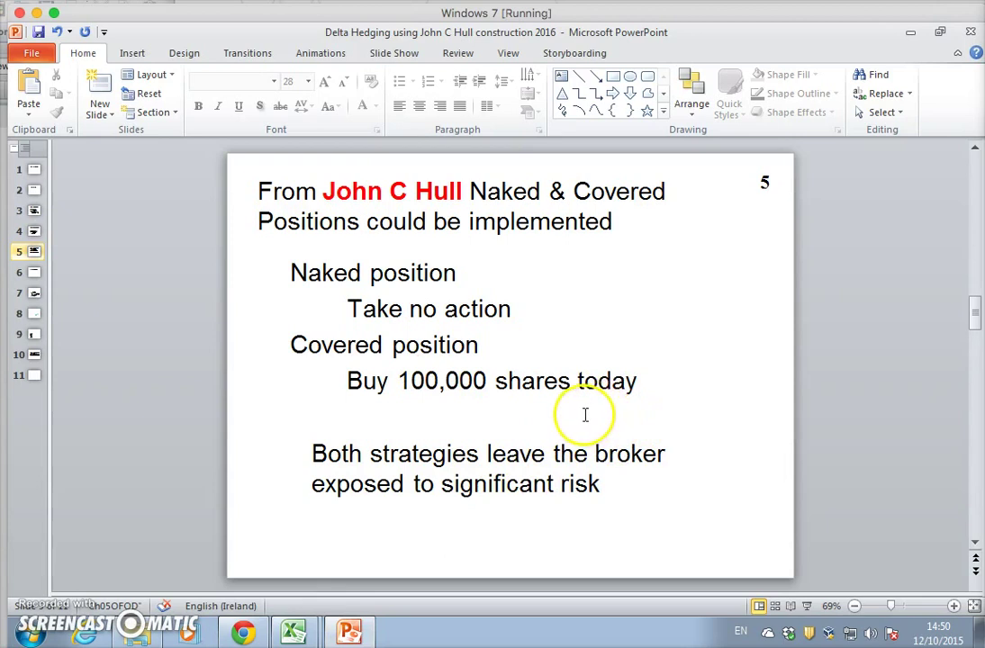
# - Move to slide 6, Stop-Loss Strategy, and highlight the $100 exercise price in its first bullet
pyautogui.scroll(-1, 585, 415)
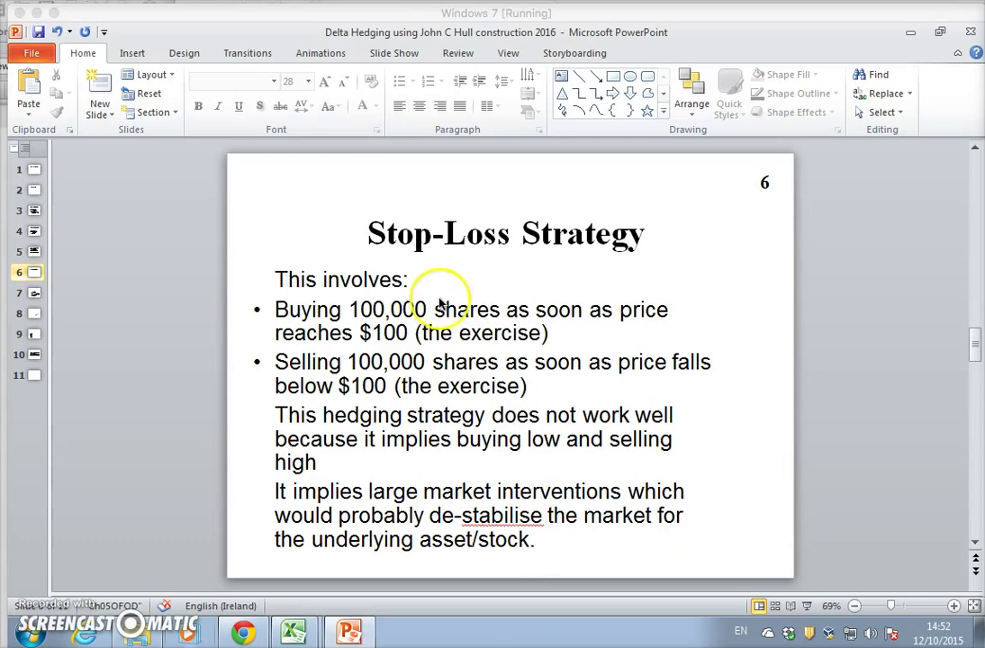
pyautogui.click(518, 236)
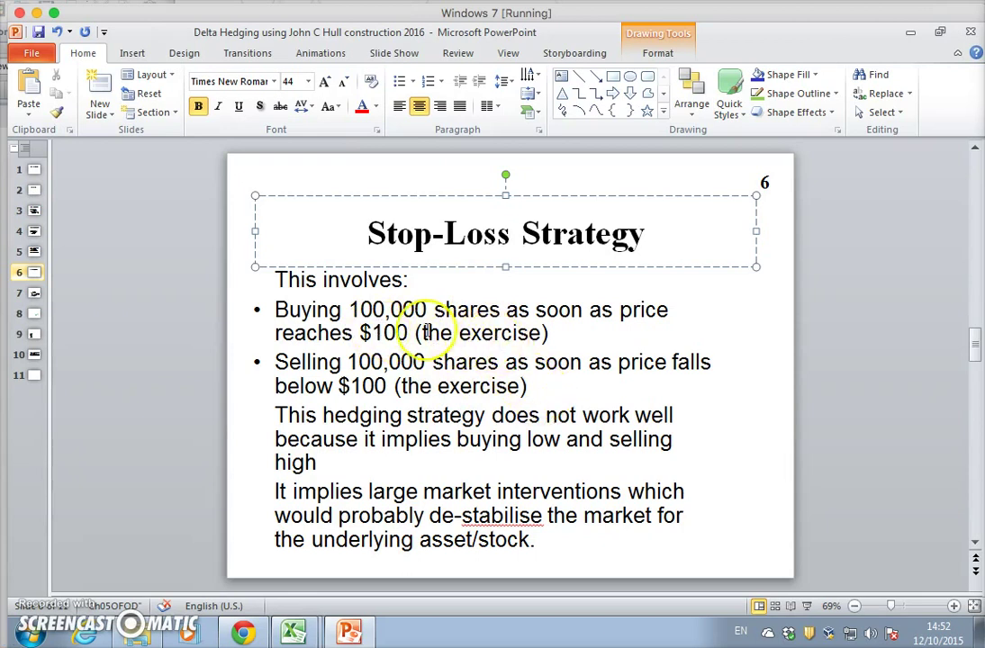
pyautogui.moveTo(411, 333); pyautogui.dragTo(360, 324)
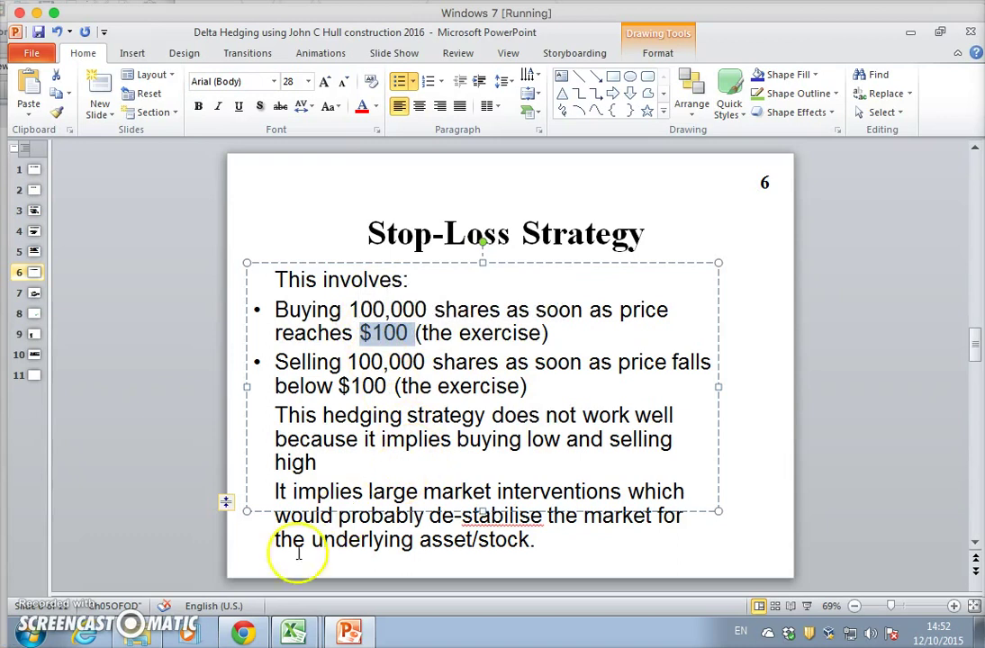
pyautogui.click(306, 634)
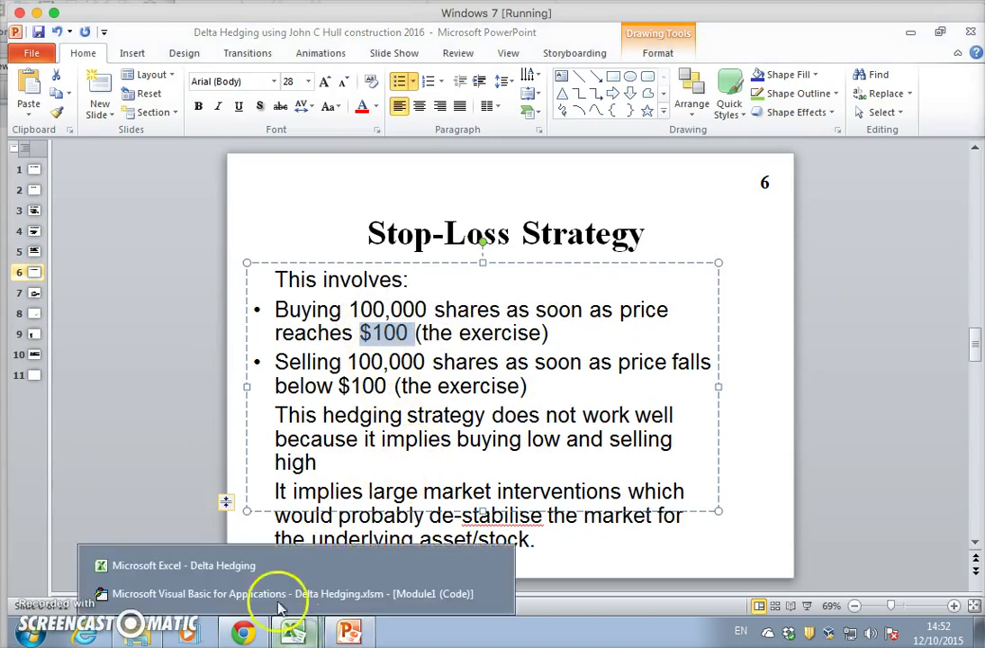
# - Read the chart's Long Stock values at 100 and 150, then return to the Stop-Loss Strategy slide
pyautogui.click(237, 560)
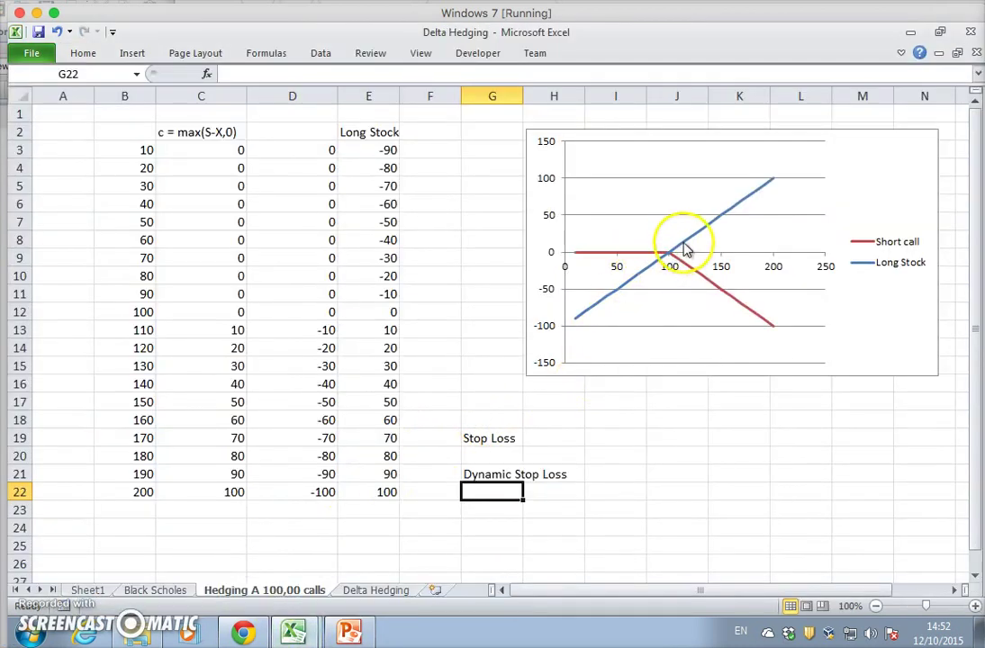
pyautogui.moveTo(673, 258)
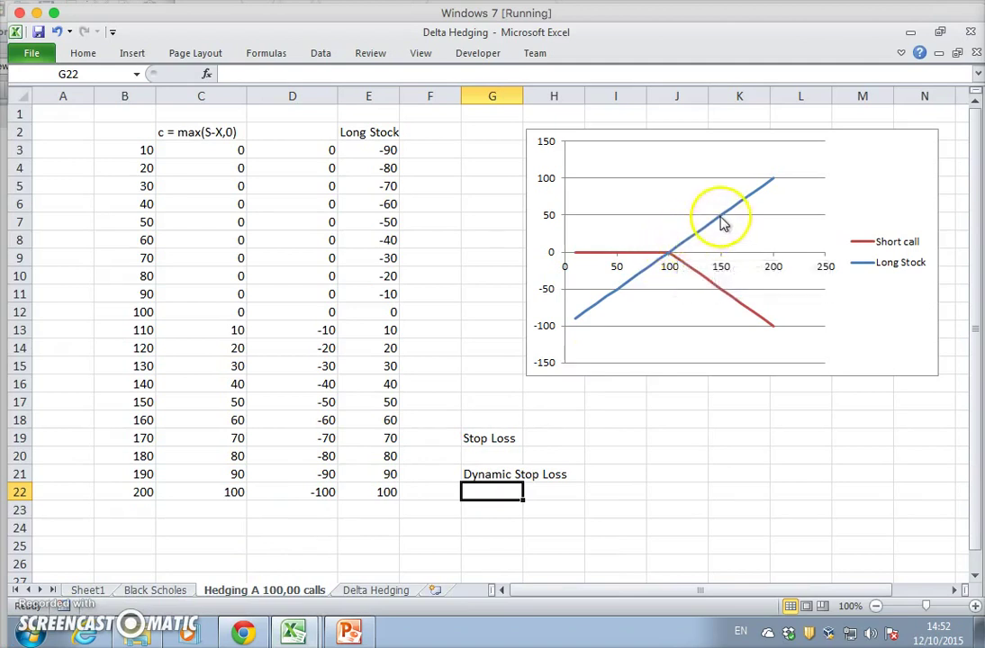
pyautogui.moveTo(721, 220)
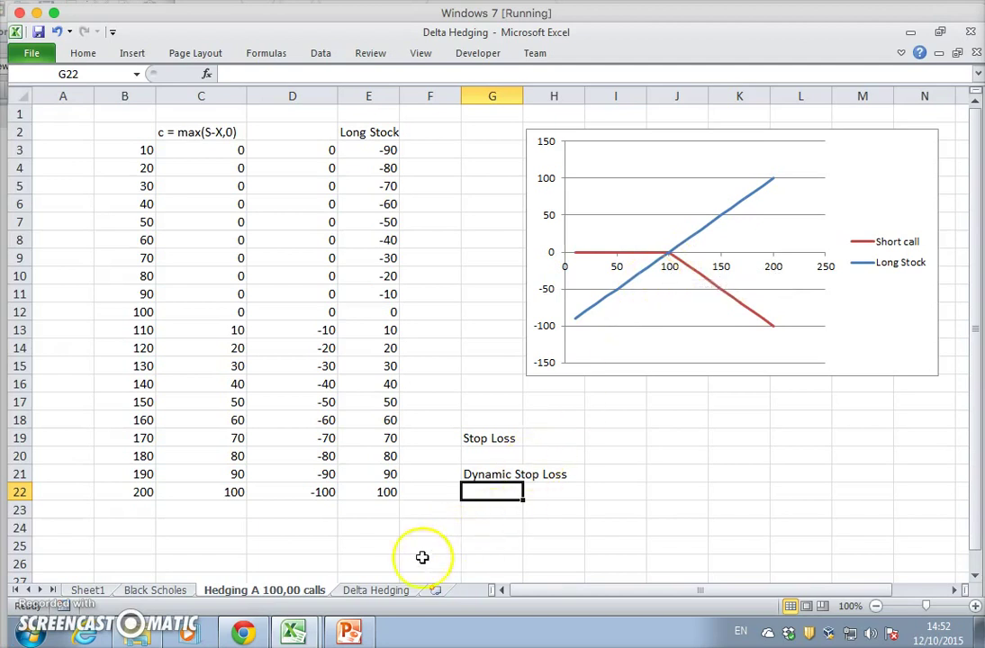
pyautogui.click(353, 630)
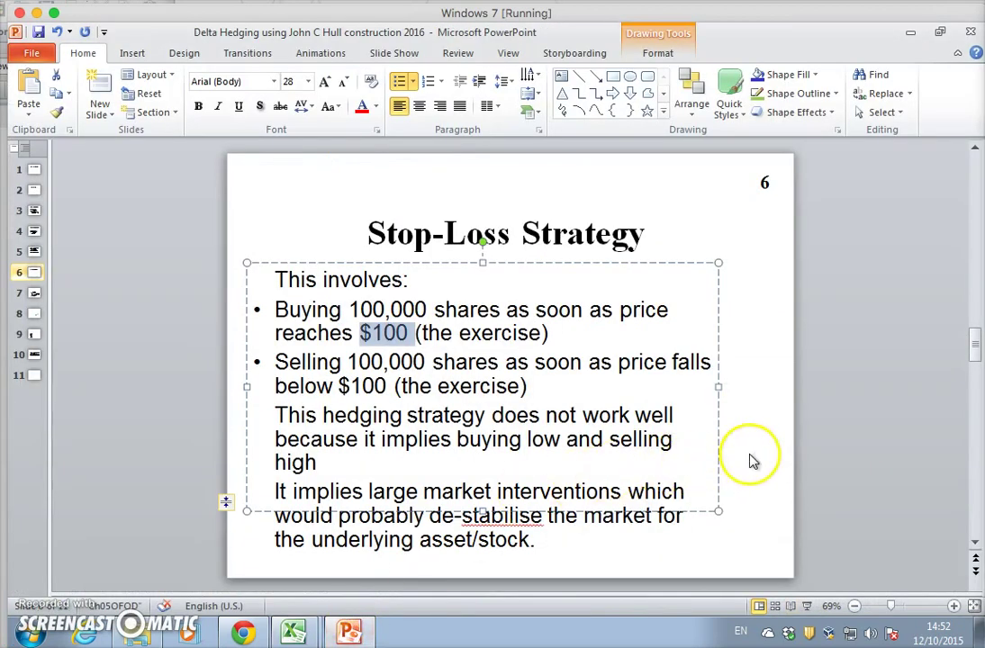
# - Deselect the slide text and minimize PowerPoint to reveal the Delta Hedging payoff chart
pyautogui.click(751, 457)
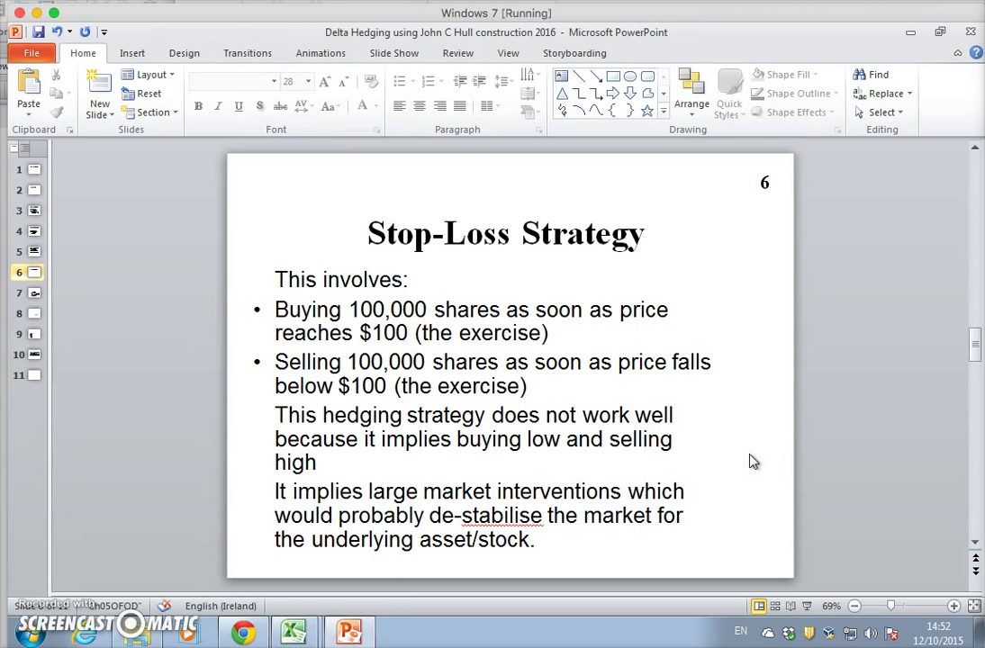
pyautogui.click(351, 632)
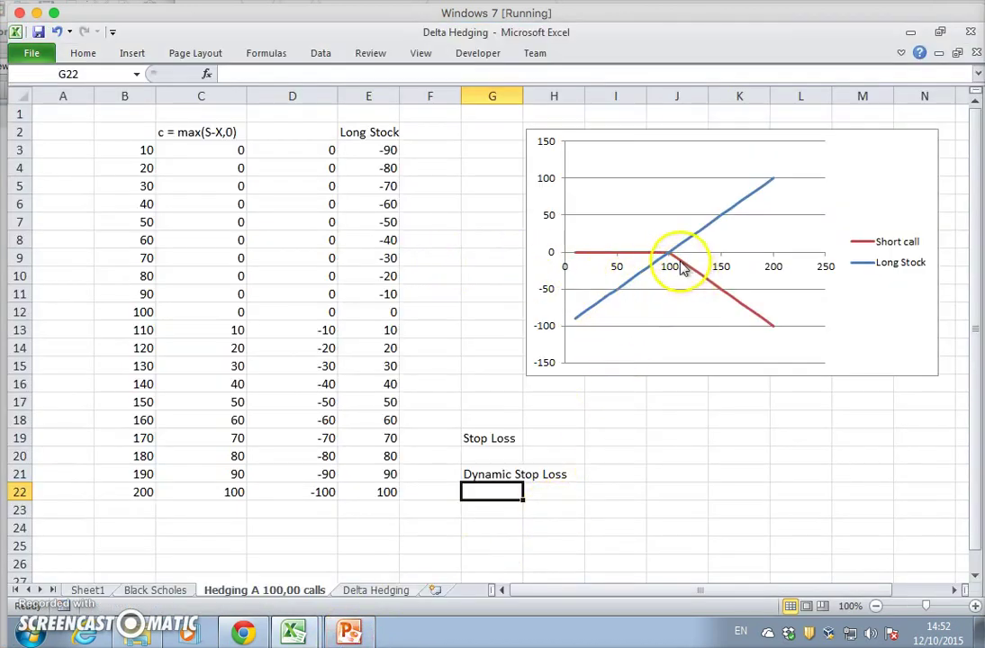
# - Examine the chart's Long Stock line, then bring the Stop-Loss Strategy slide back to the front
pyautogui.moveTo(676, 264)
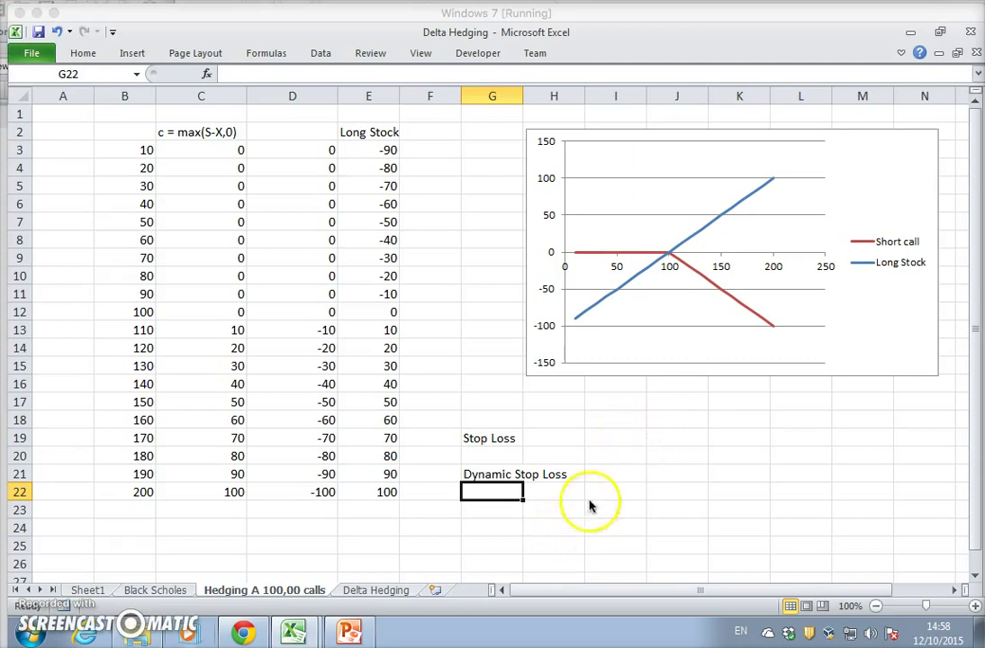
pyautogui.click(349, 630)
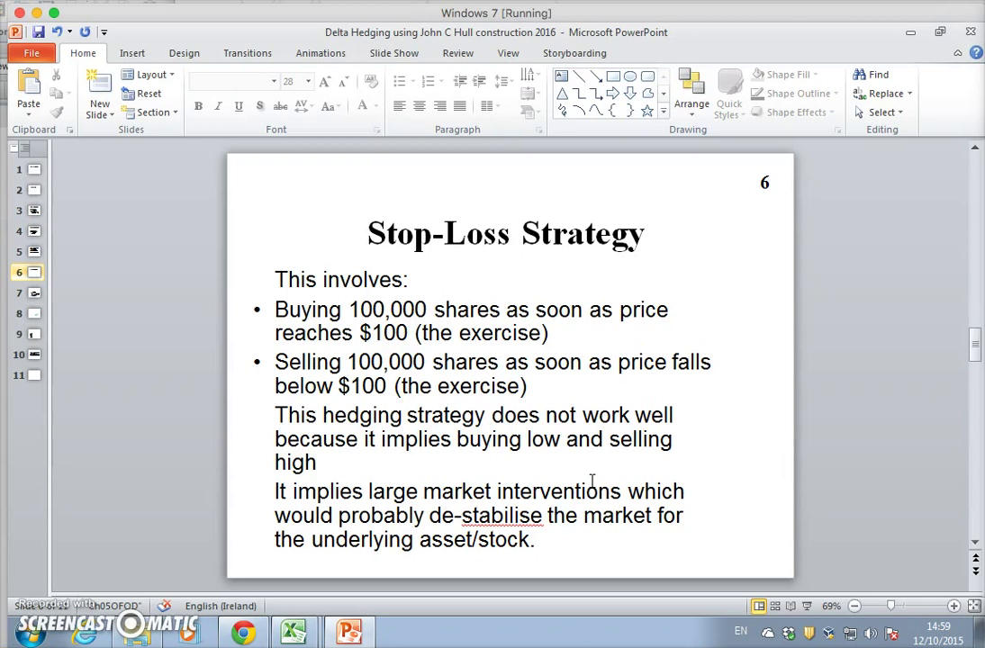
# - Advance from slide 6 to slide 7, which defines delta as the slope and derivative
pyautogui.scroll(-1, 592, 479)
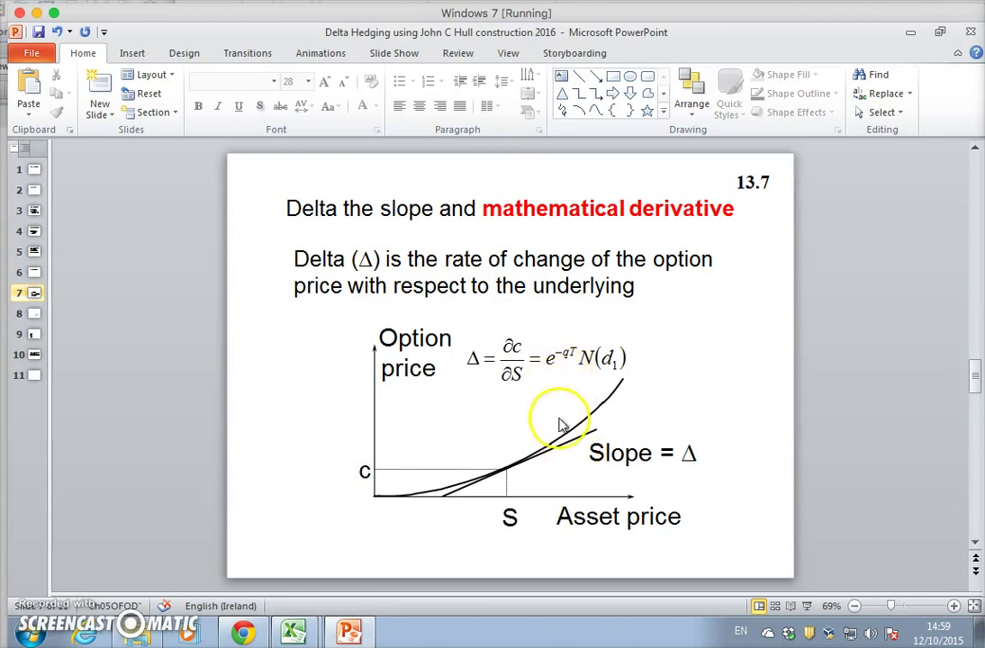
# - Move through slides 7 and 8 to reach slide 9, "Delta Hedging and Delta Neutrality"
pyautogui.scroll(-1, 571, 430)
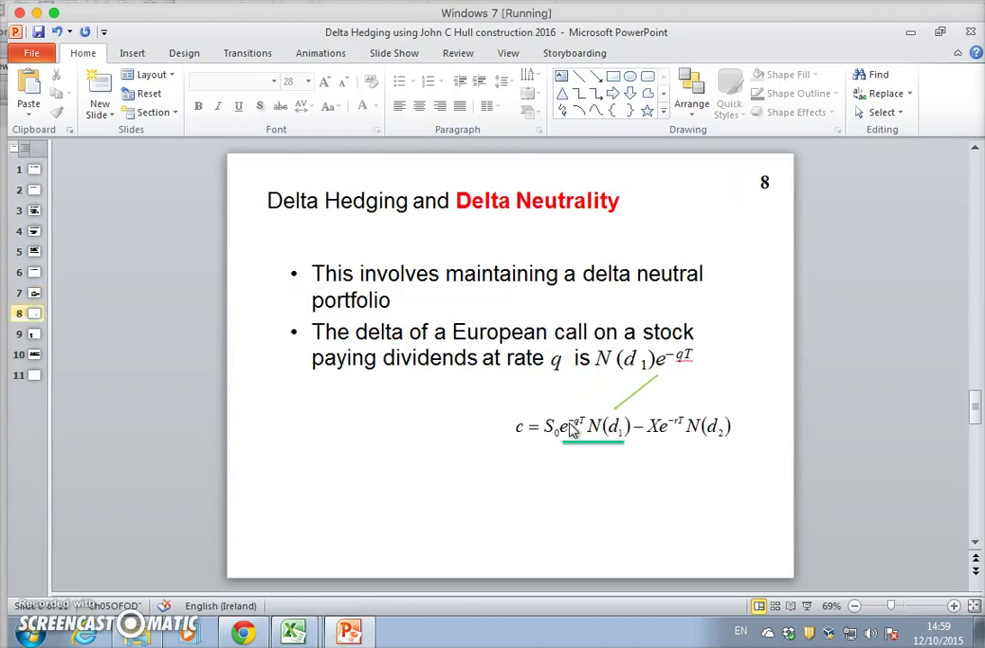
pyautogui.scroll(-1, 570, 430)
pyautogui.scroll(2, 571, 430)
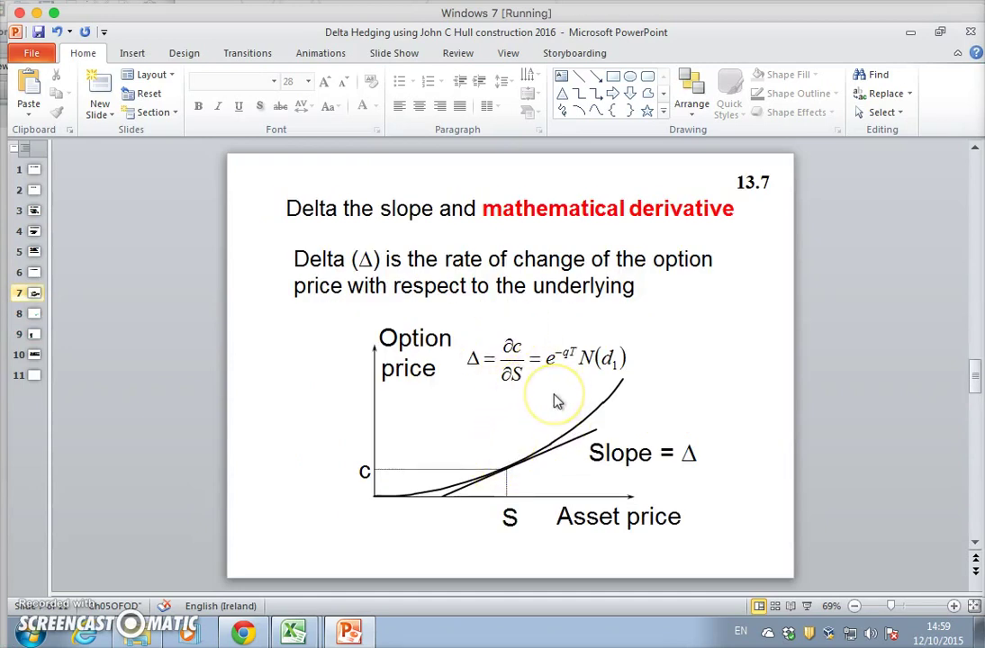
pyautogui.scroll(-2, 557, 401)
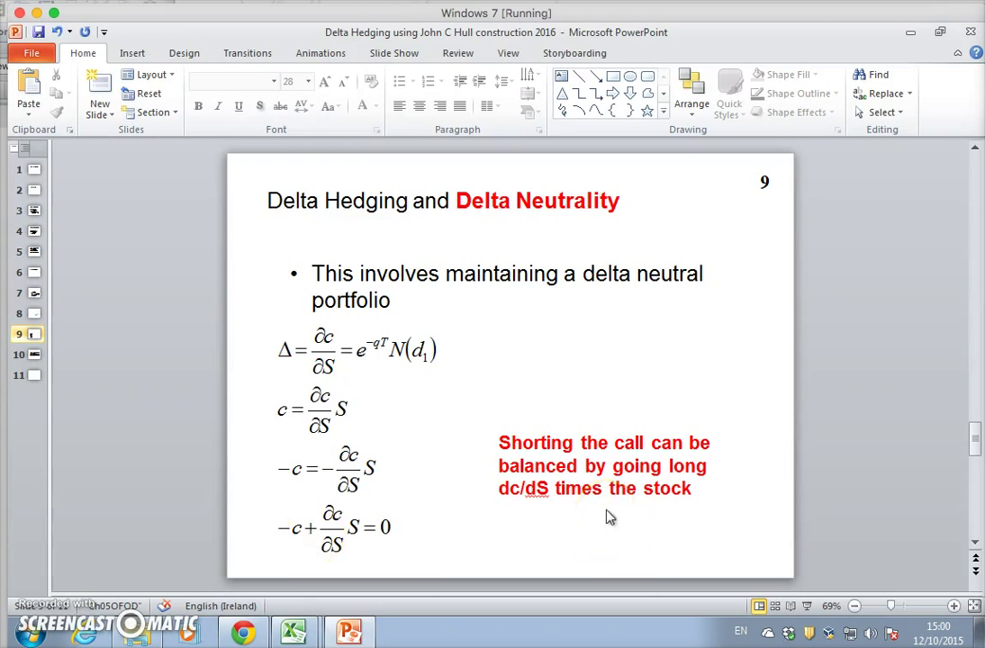
# - Return to slide 7, showing Δ = ∂c/∂S = e^(-qT)N(d1) as the option curve's slope
pyautogui.scroll(2, 608, 515)
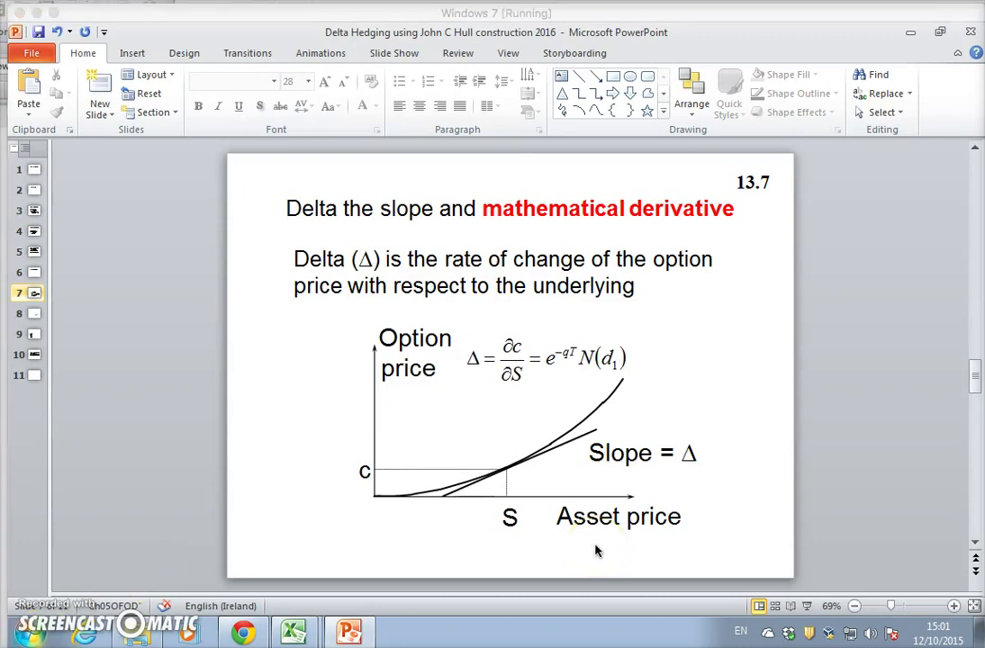
# - Bring slide 9 back, showing a short call balanced by going long dc/dS of stock
pyautogui.click(774, 473)
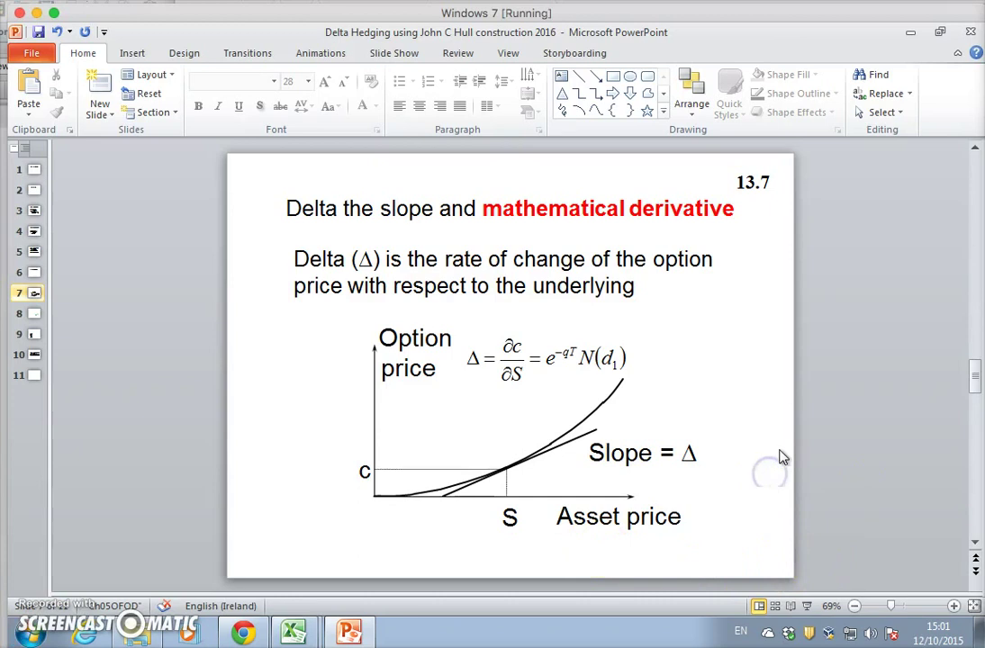
pyautogui.scroll(-1, 780, 457)
pyautogui.scroll(-1, 781, 458)
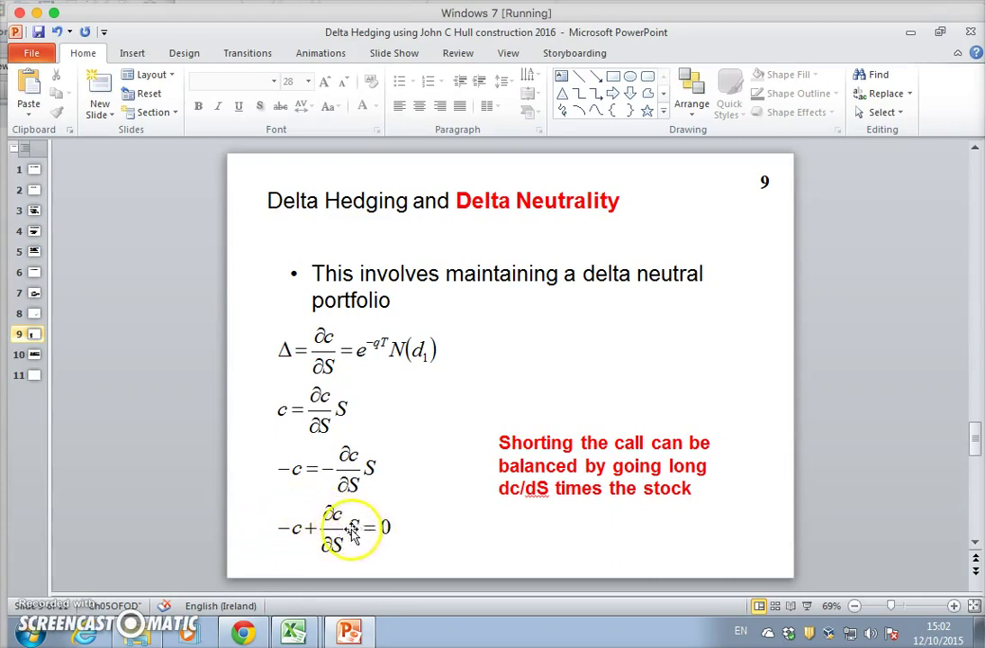
pyautogui.click(347, 628)
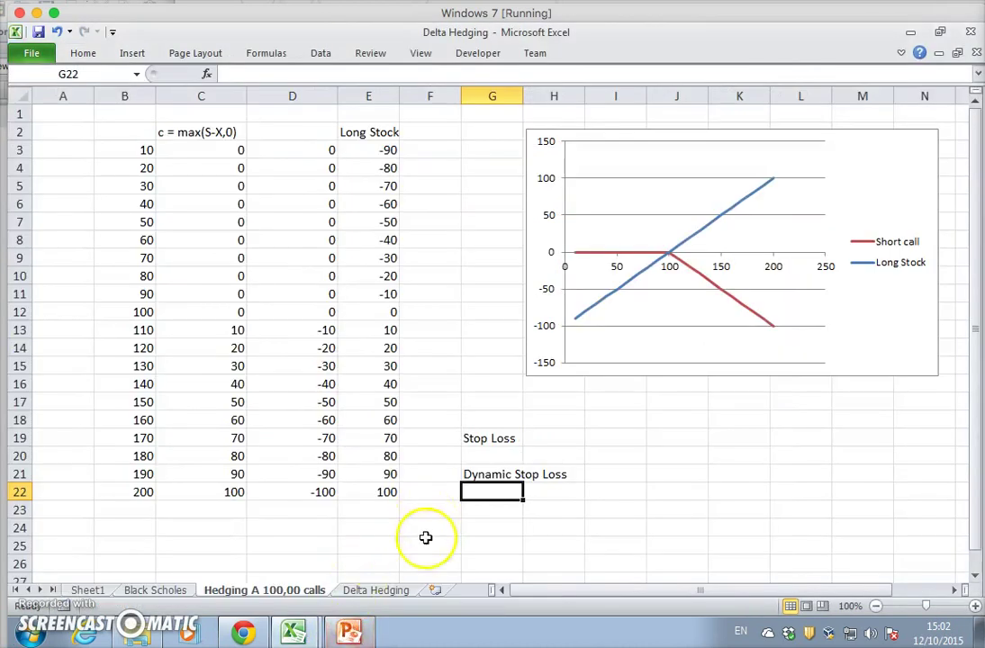
pyautogui.click(346, 629)
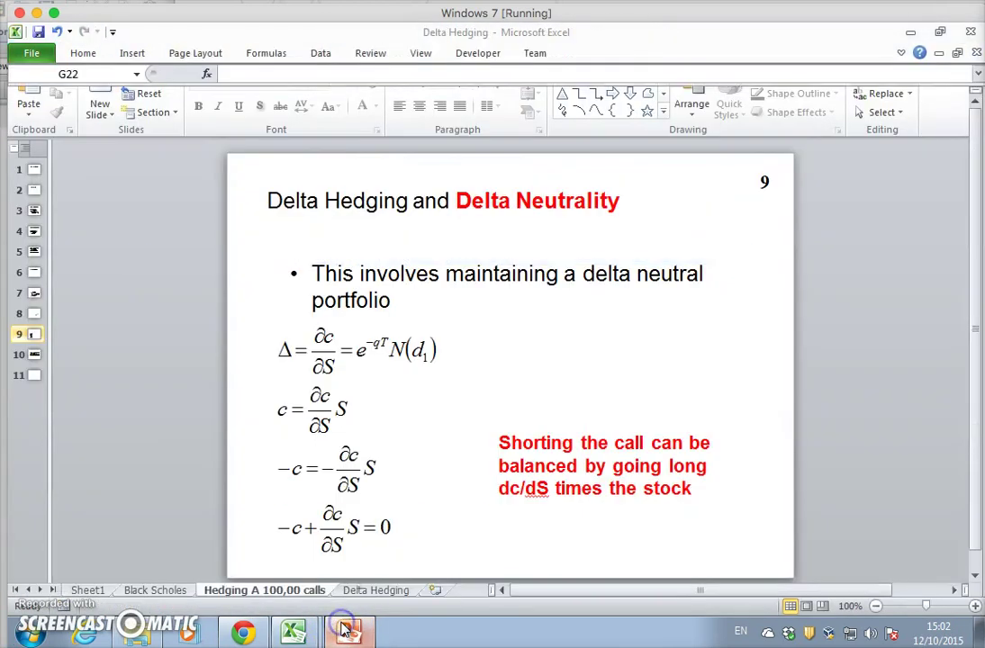
pyautogui.click(346, 629)
pyautogui.click(344, 546)
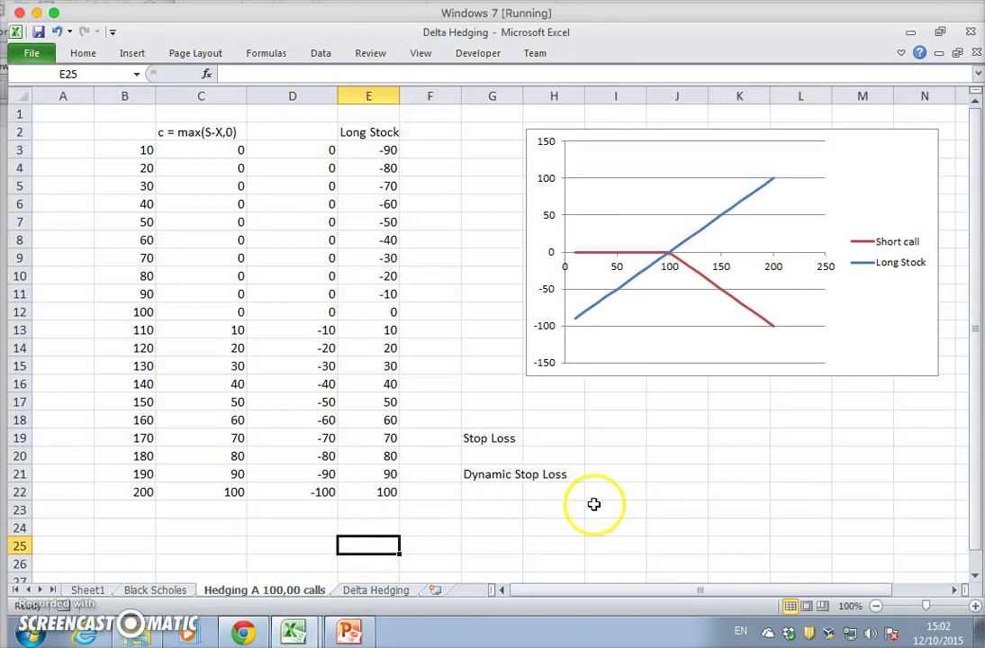
pyautogui.click(496, 474)
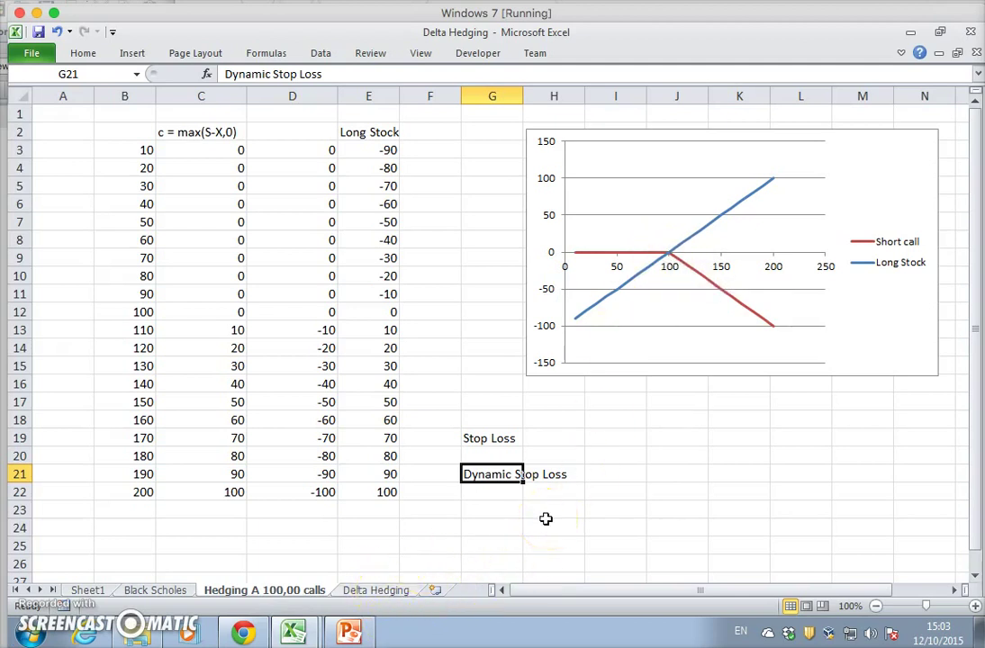
# - On Sheet1, note 'Short 100,000 calls' and add Long = 100000*C11, giving 63683.0651 shares
pyautogui.click(573, 527)
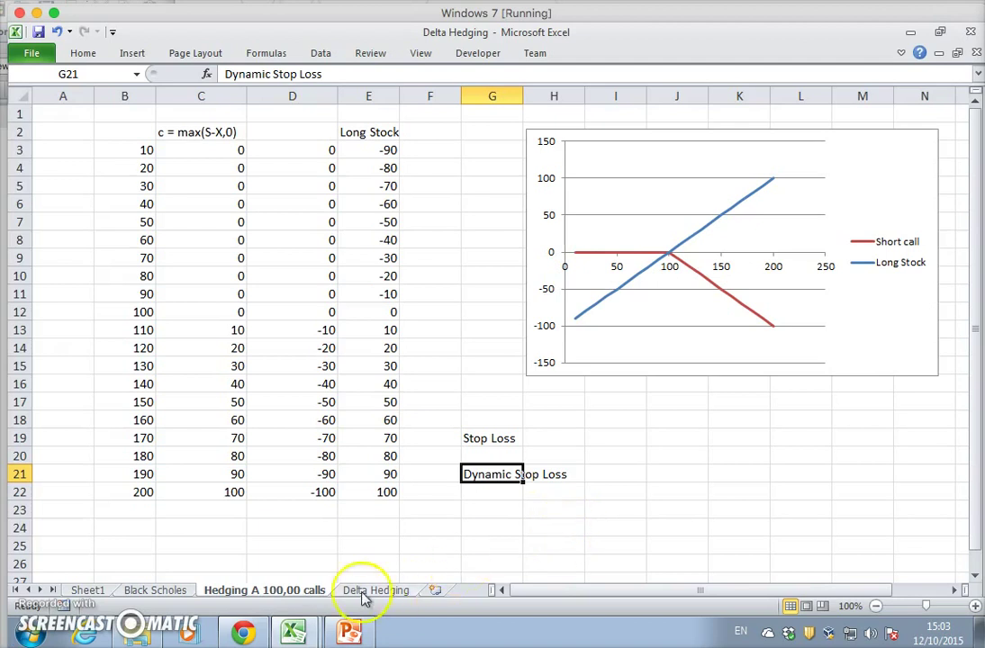
pyautogui.click(87, 589)
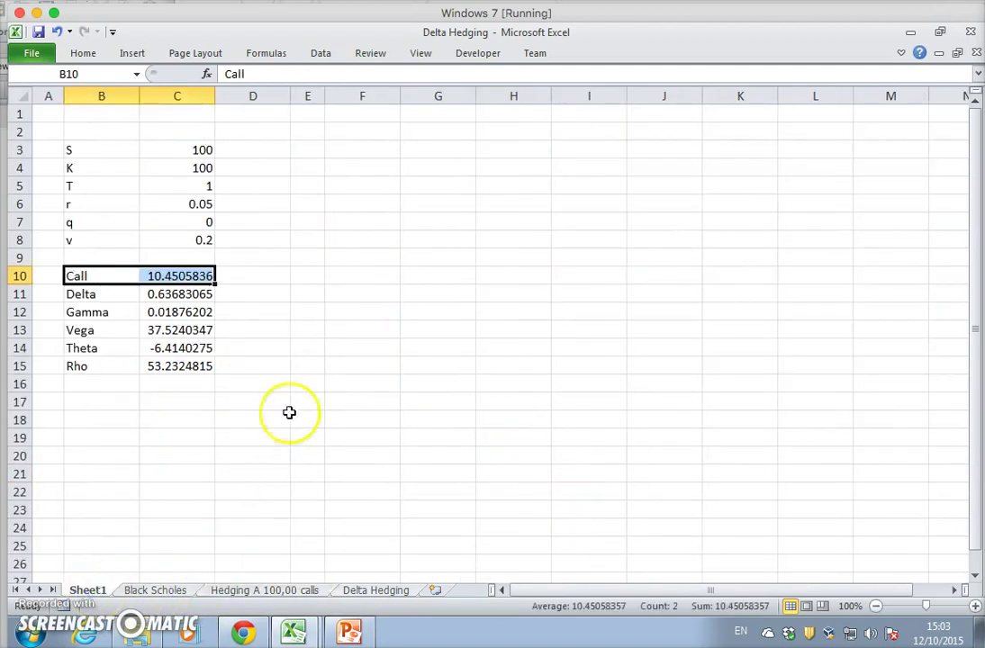
pyautogui.click(198, 148)
pyautogui.click(200, 167)
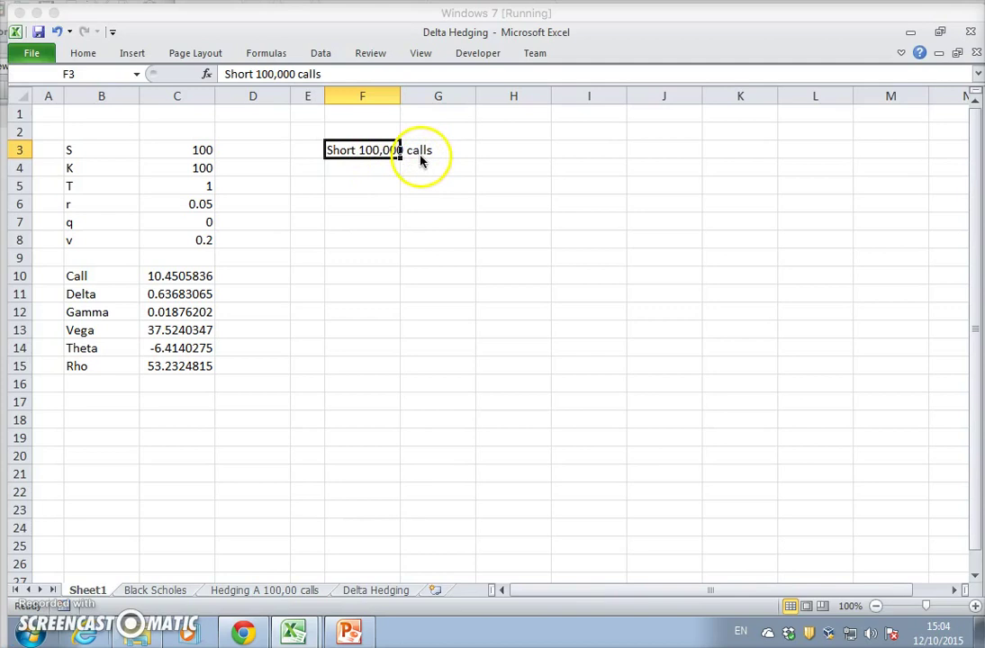
pyautogui.click(200, 297)
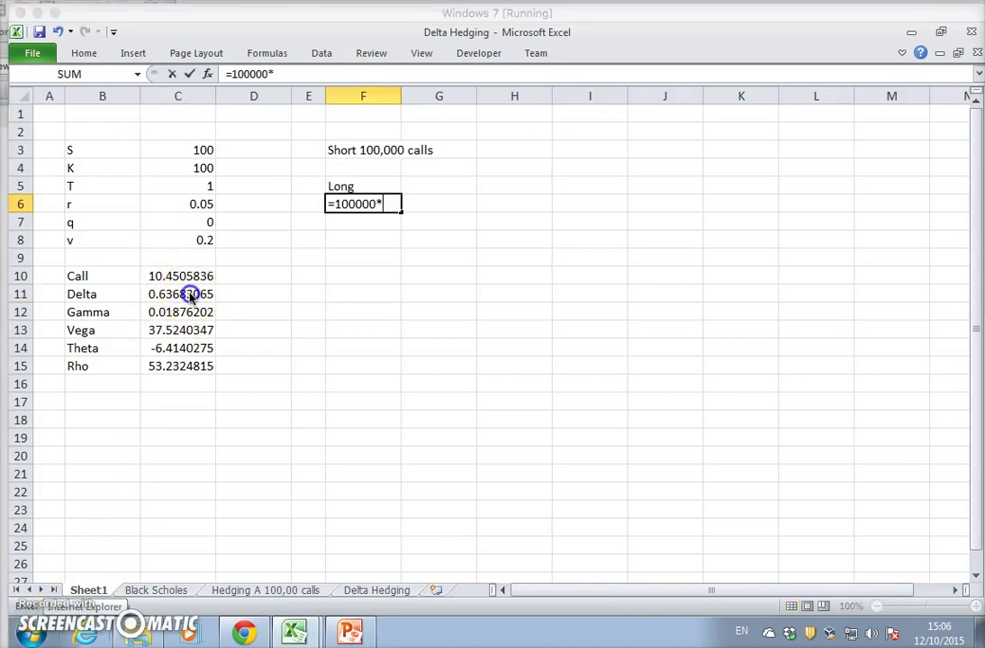
pyautogui.click(191, 294)
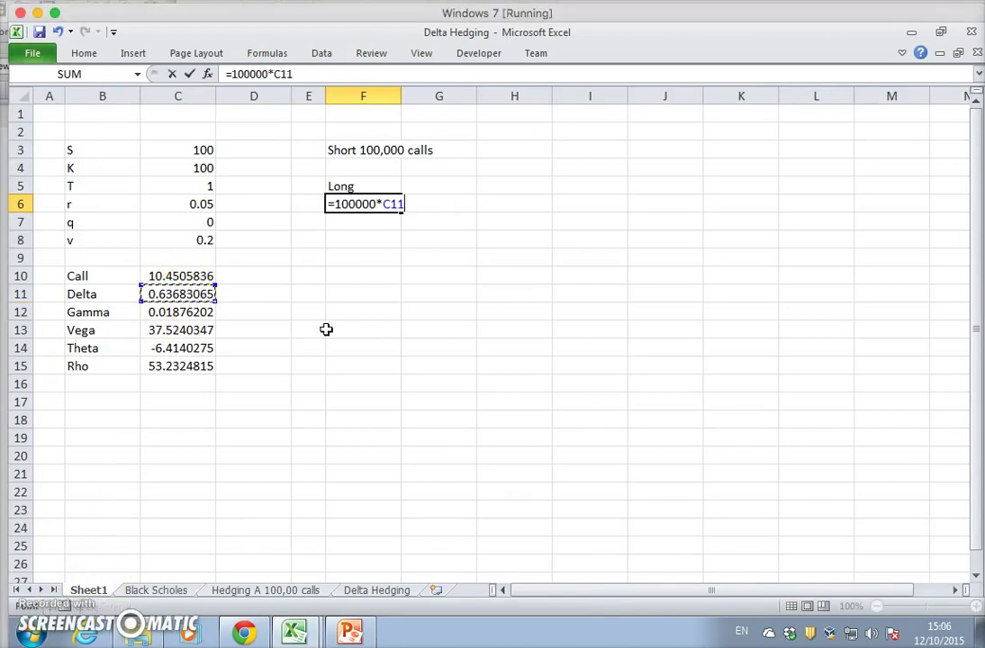
pyautogui.press('Return')
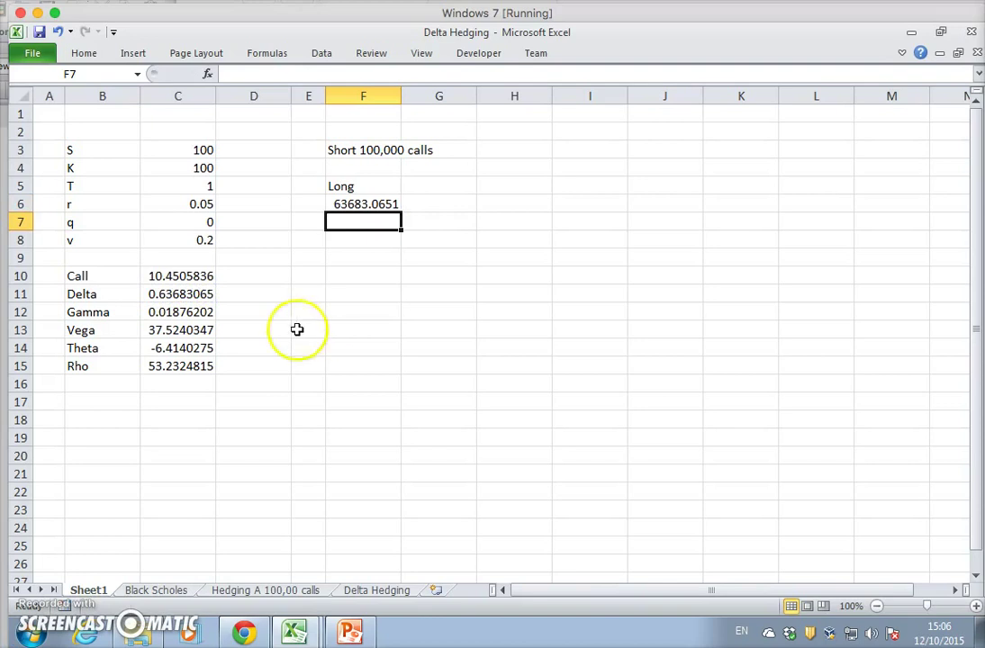